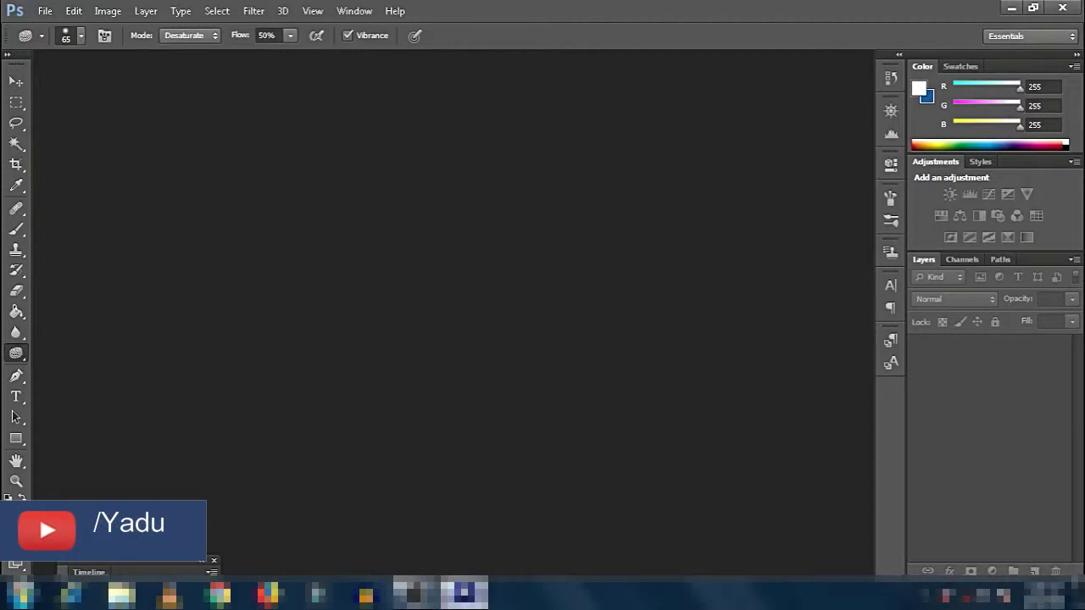
- Create a new 1920 × 1080 pixel RGB document with transparent background contents
left_click(45, 10)
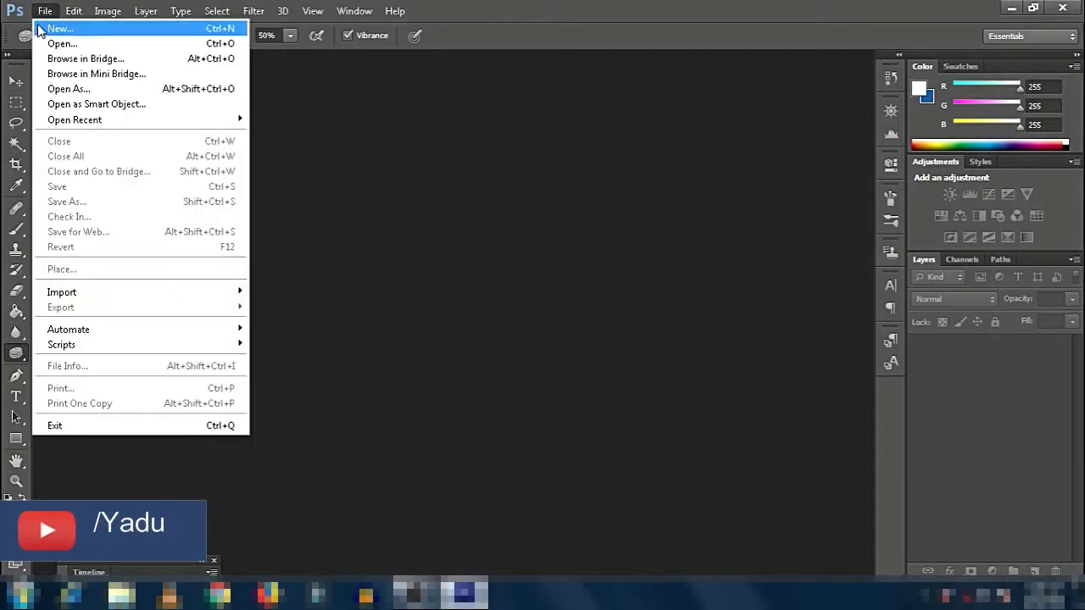
left_click(37, 31)
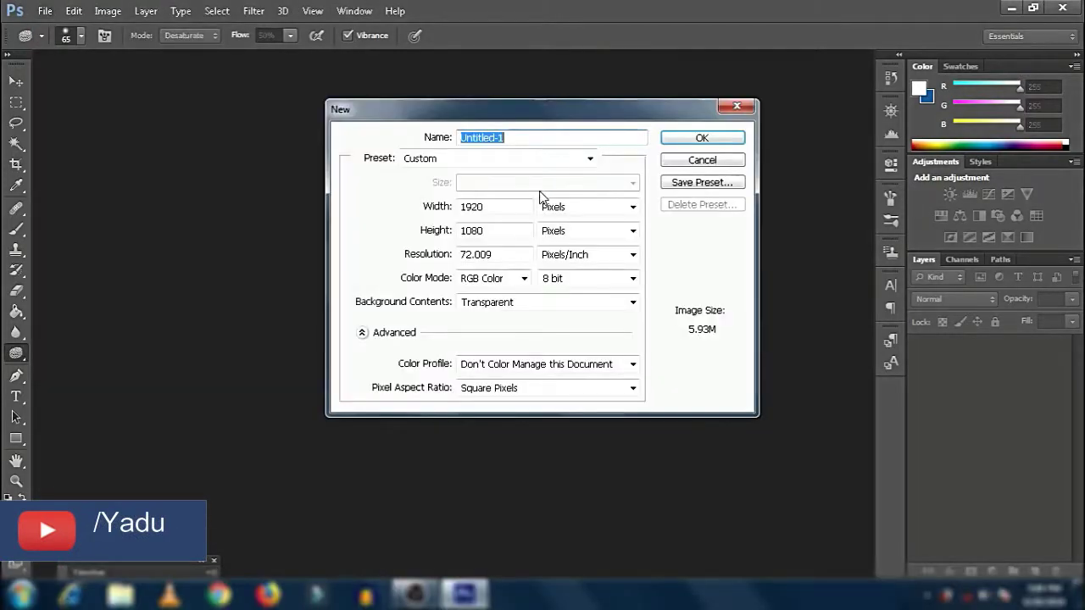
left_click(486, 207)
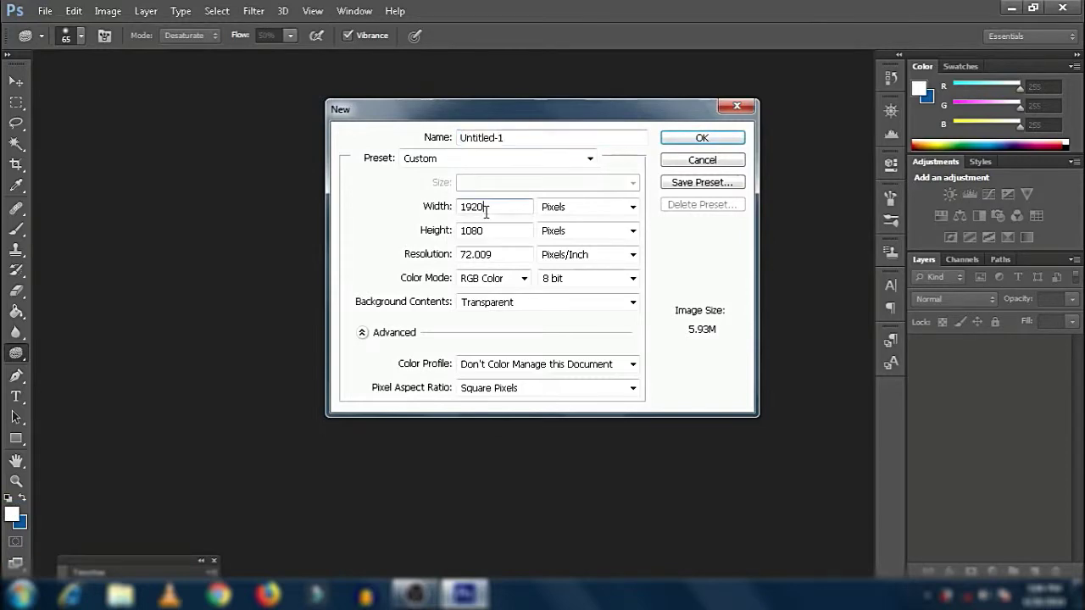
left_click(486, 229)
left_click(702, 138)
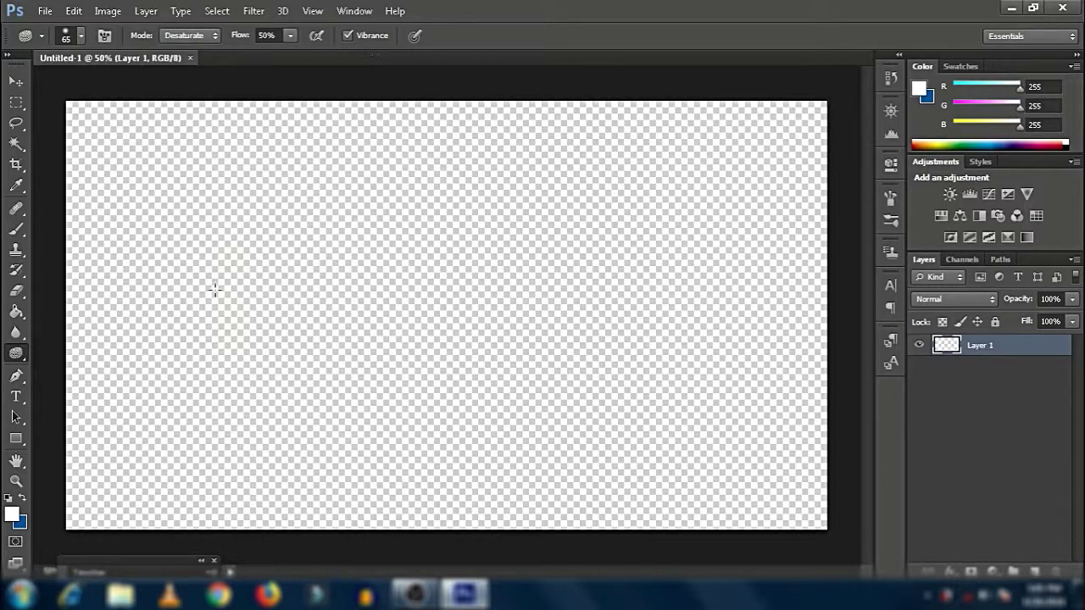
- Fill the empty layer with the white foreground colour using the Paint Bucket and lock the layer completely
left_click(16, 311)
left_click(81, 322)
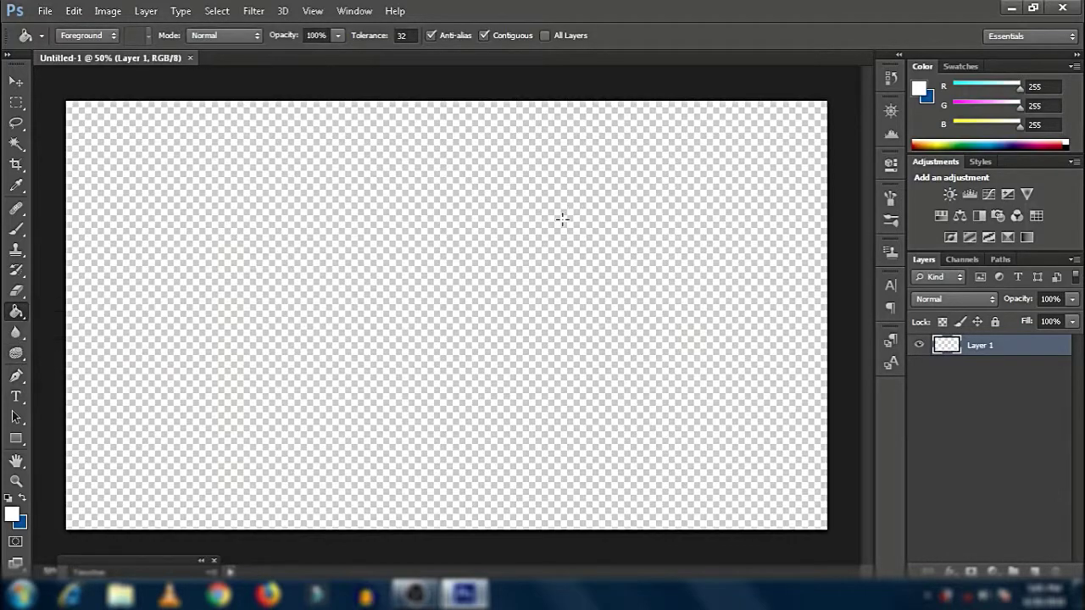
left_click(565, 226)
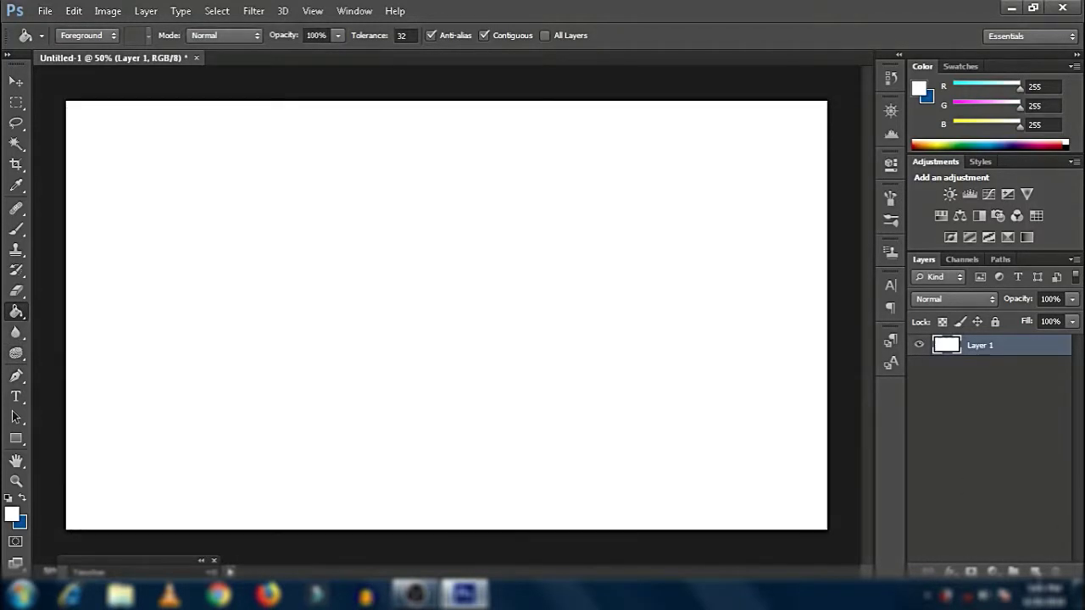
right_click(998, 347)
key("Escape")
left_click(995, 322)
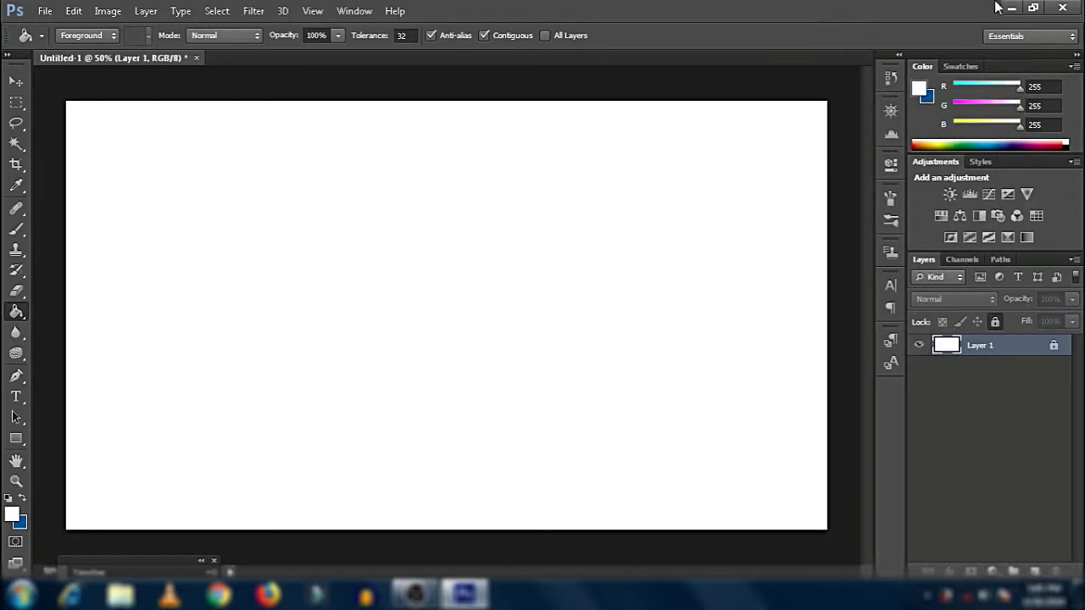
- On a new layer, select a full-width strip along the canvas's upper edge and fill it with the blue swatch colour
left_click(1032, 569)
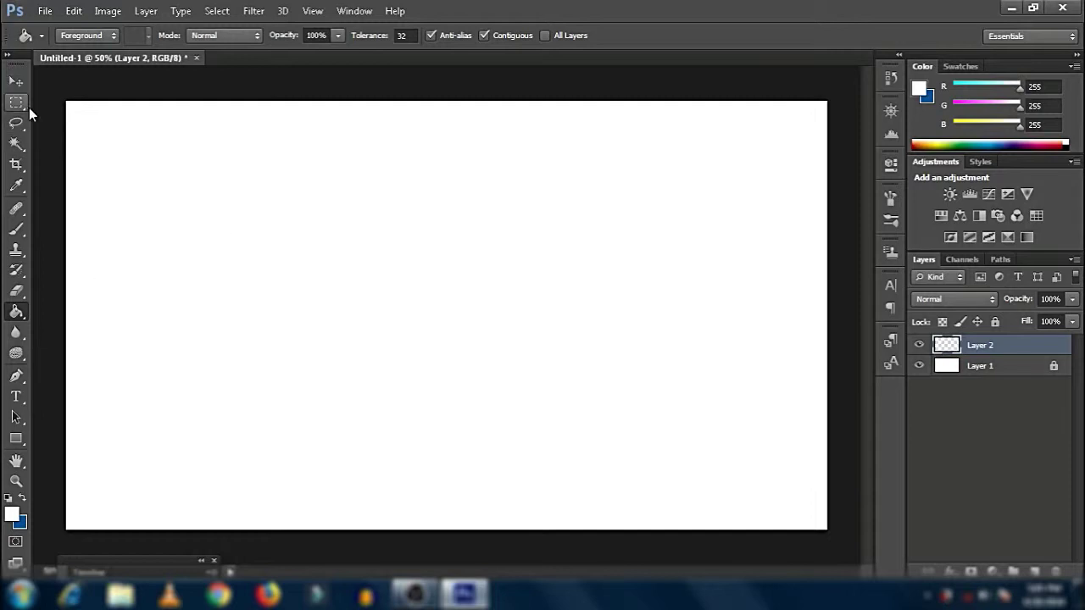
left_click_drag(18, 104, 829, 162)
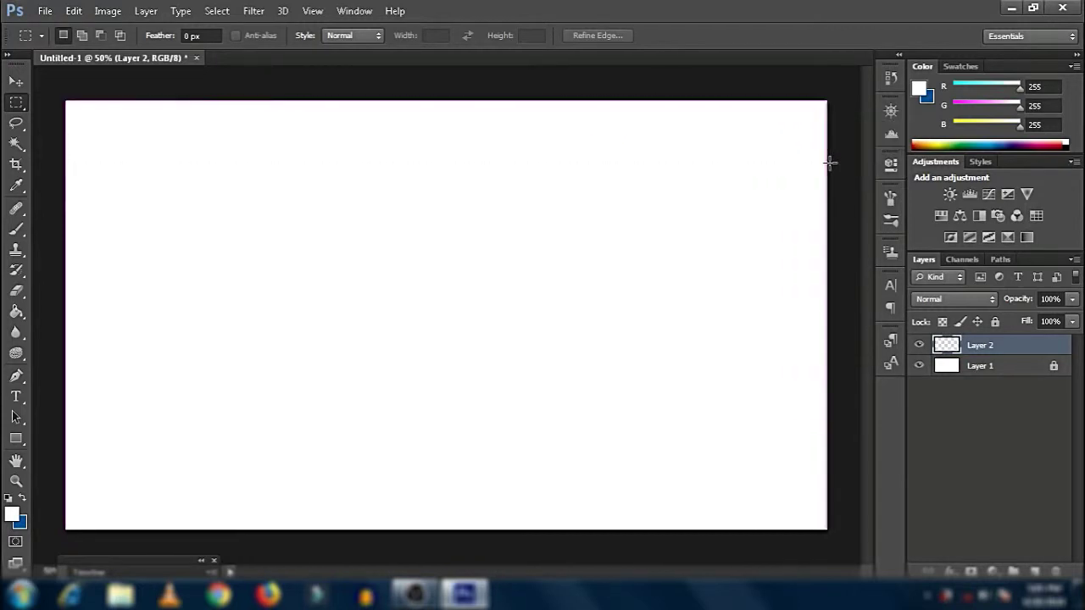
left_click(23, 498)
left_click(16, 313)
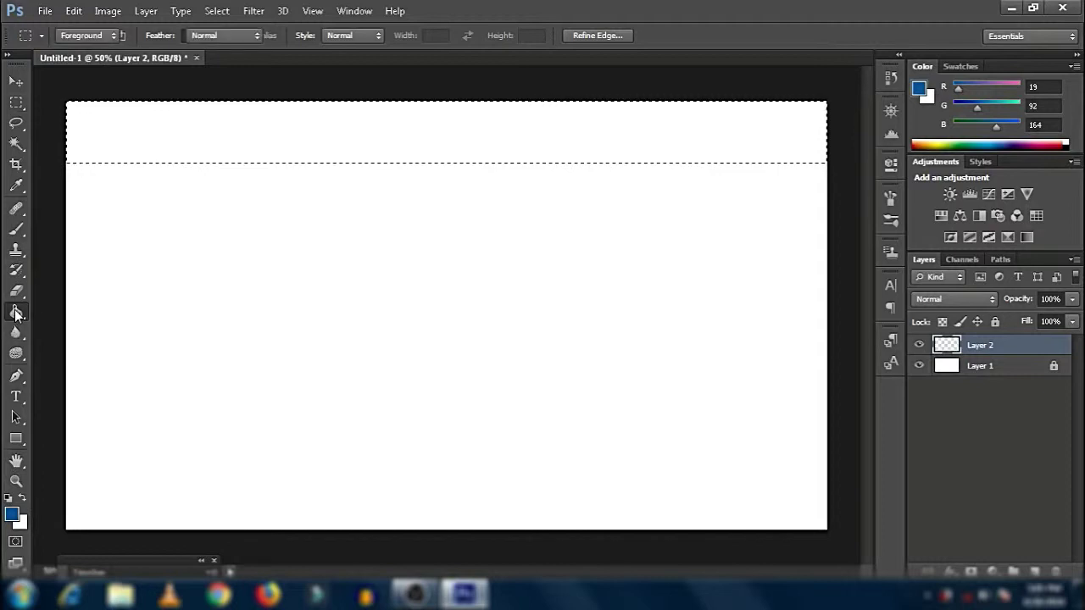
left_click(336, 151)
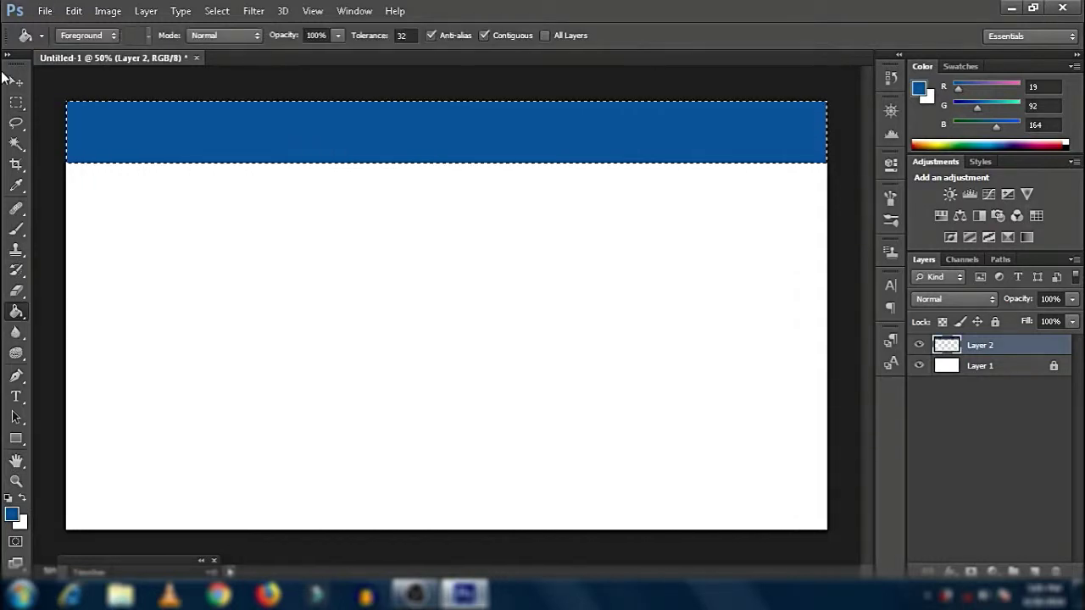
- Shift and stretch the blue band slightly past the canvas's upper and side edges, and remove the selection
left_click(15, 81)
mouse_move(165, 121)
left_mouse_down()
mouse_move(157, 109)
mouse_move(158, 123)
left_mouse_up()
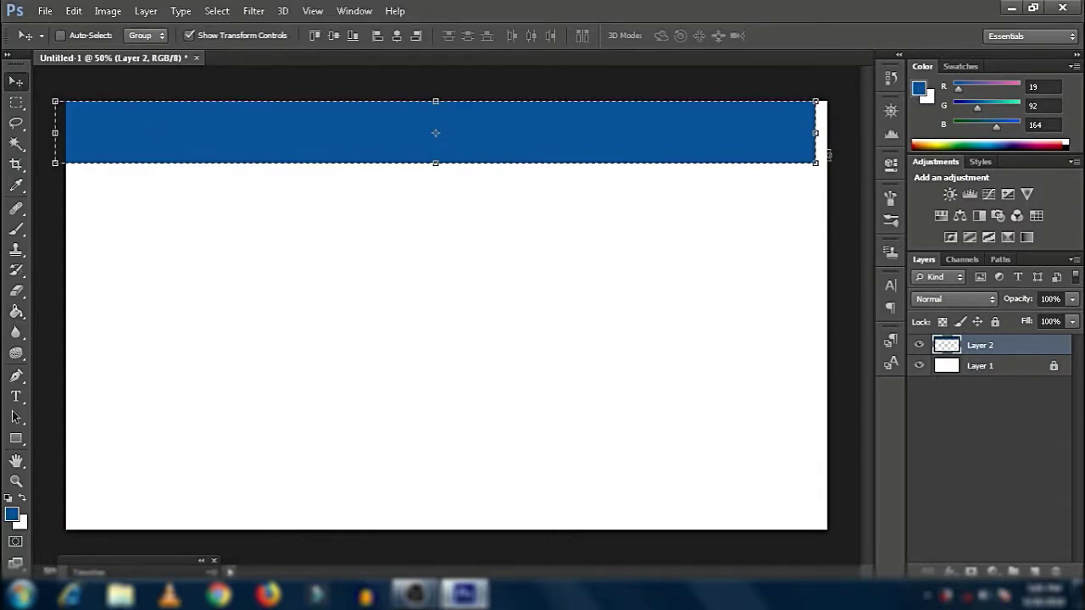
left_click_drag(812, 102, 834, 90)
key("Return")
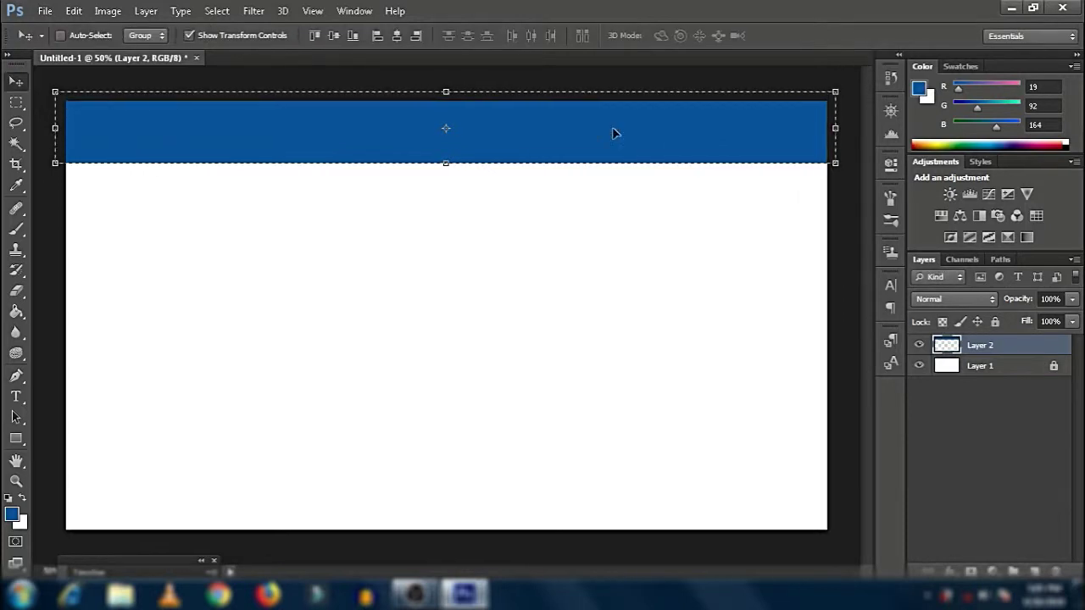
left_click(15, 396)
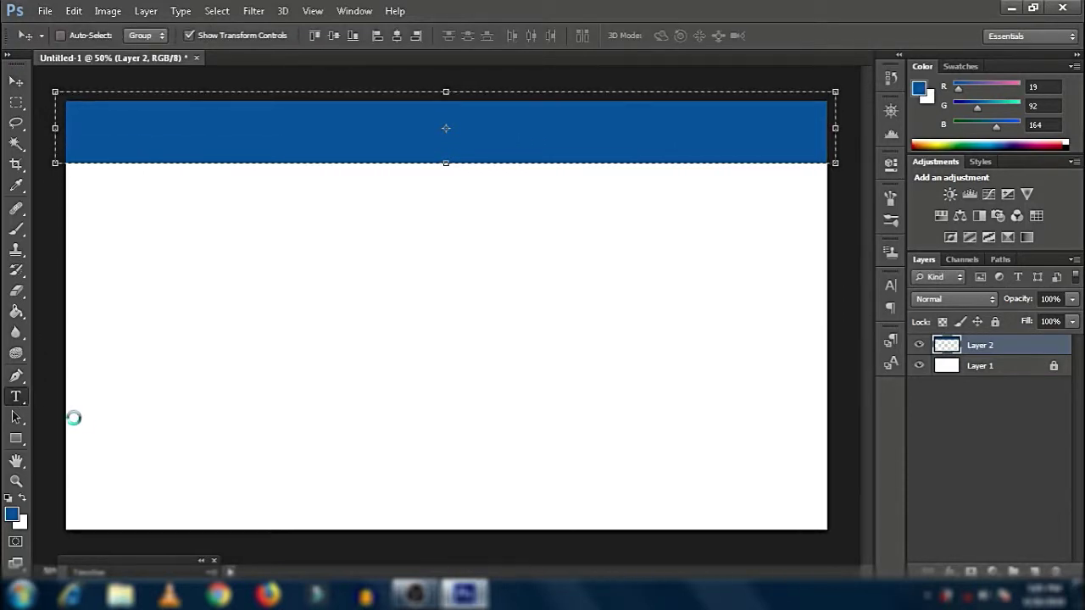
left_click(15, 102)
right_click(226, 126)
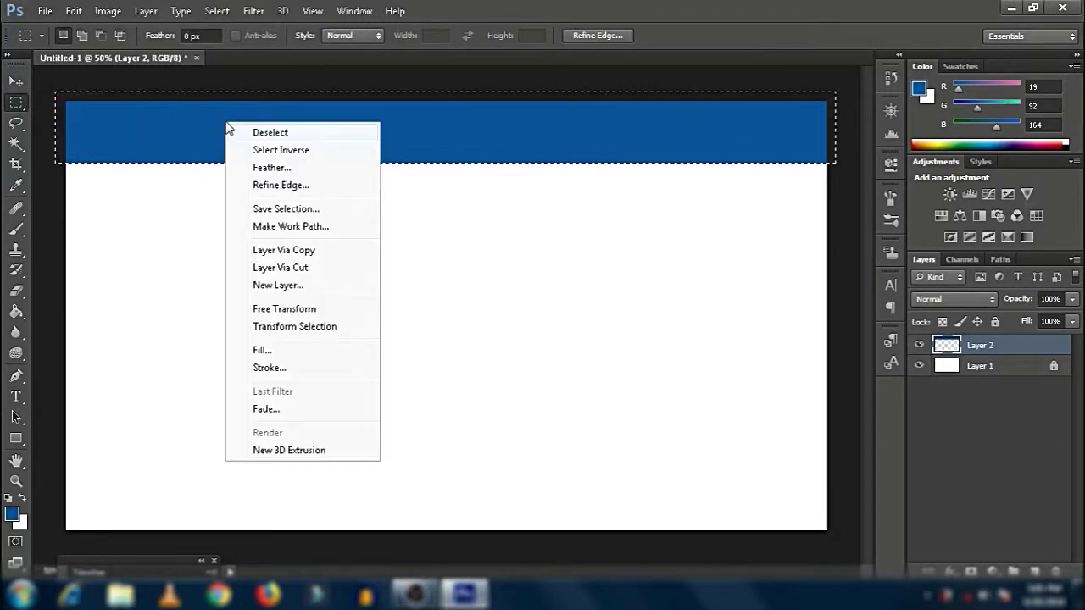
left_click(256, 131)
- Start a line of white text near the beginning of the blue band with the Type tool
left_click(18, 395)
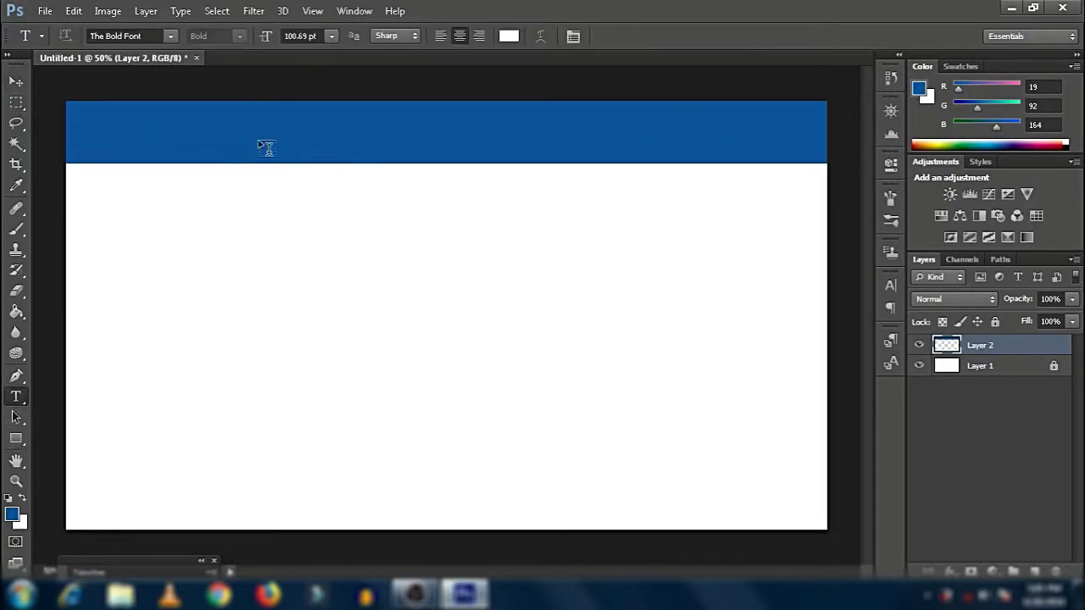
left_click(102, 135)
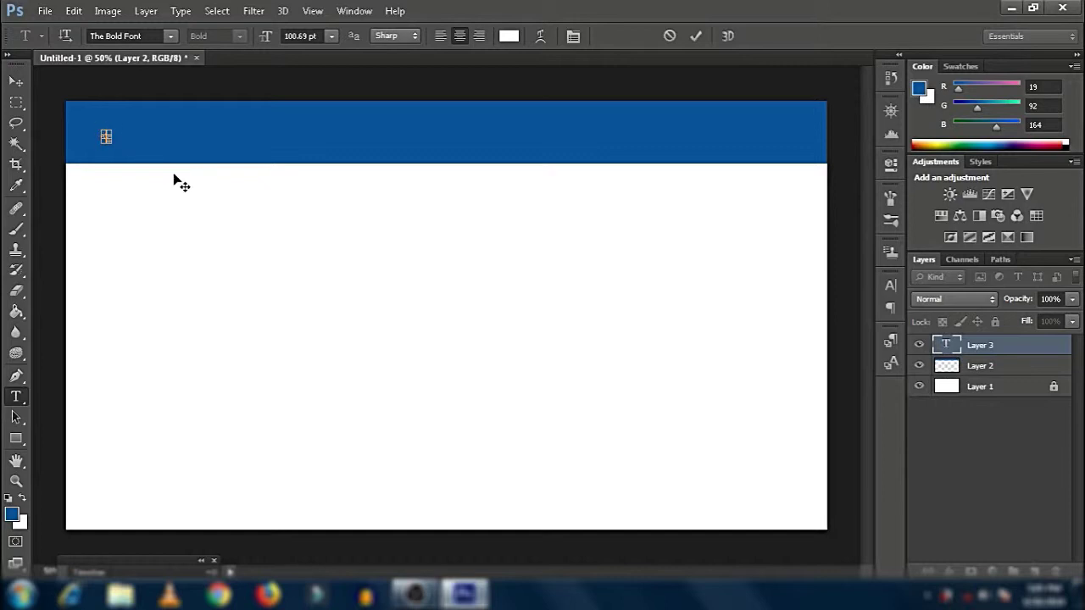
left_click(990, 344)
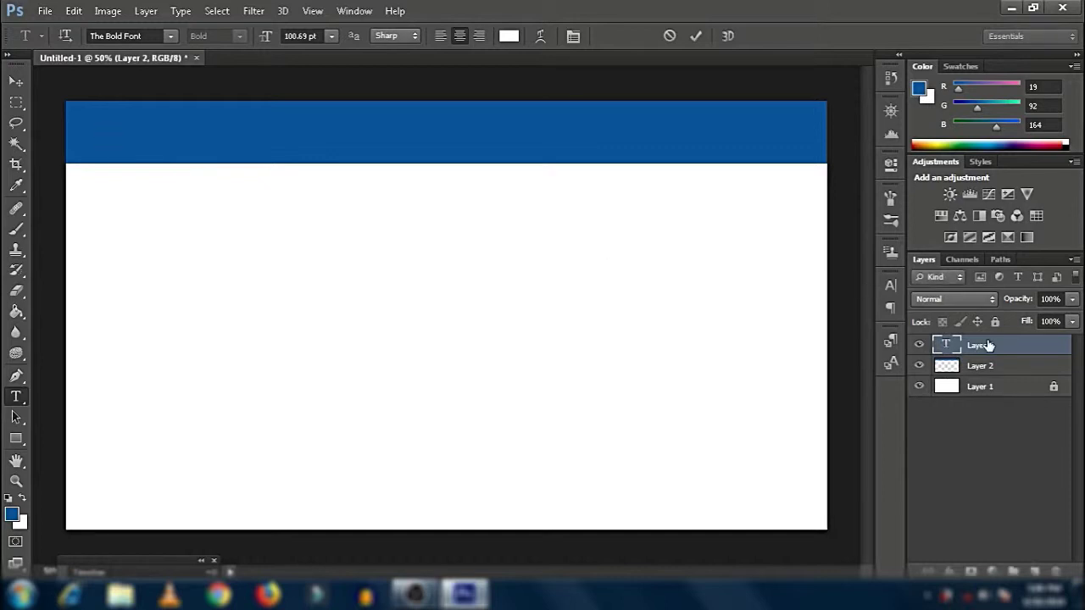
left_click(129, 135)
- Try the font the brooklyn bold with a test word in the banner text, and erase the word
left_click(169, 37)
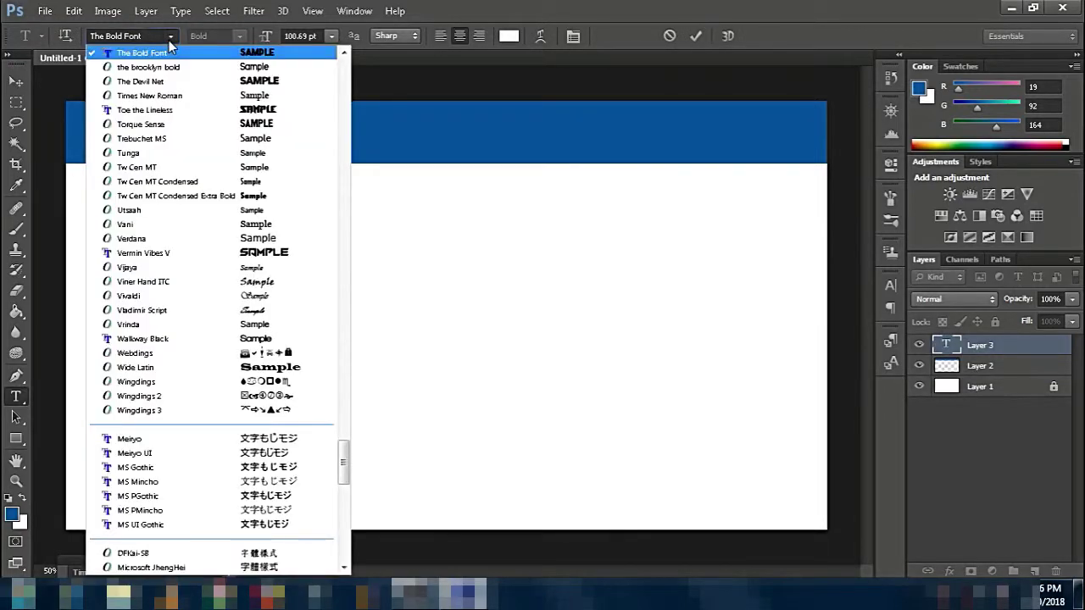
left_click(193, 67)
type("The")
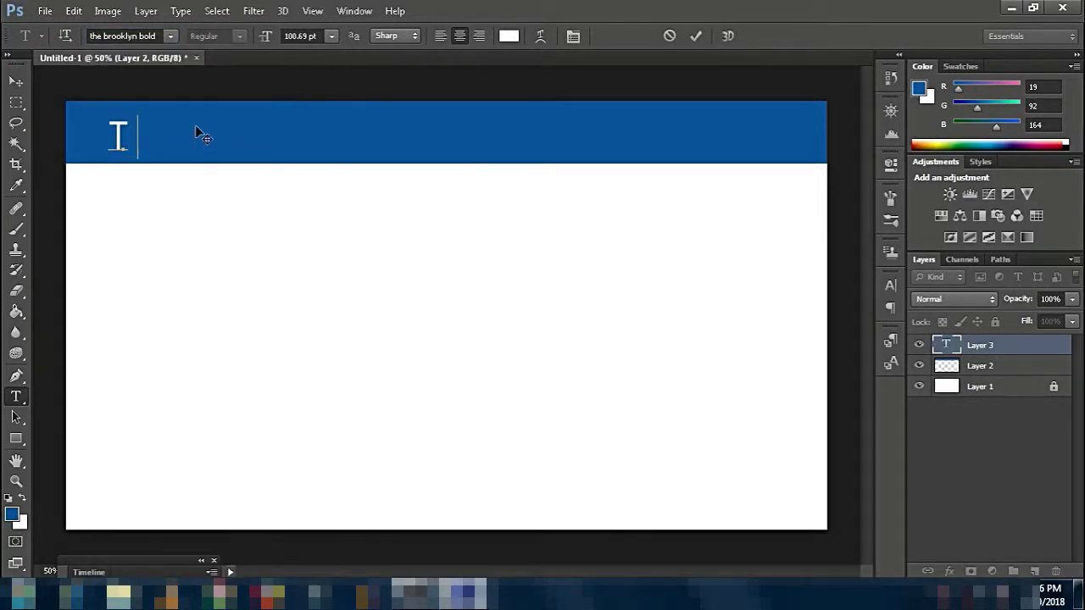
key("BackSpace")
key("BackSpace")
key("BackSpace")
- Browse the available fonts for the banner text, trying Trebuchet MS and Utsaah
left_click(169, 36)
scroll(346, 292, "down", 10)
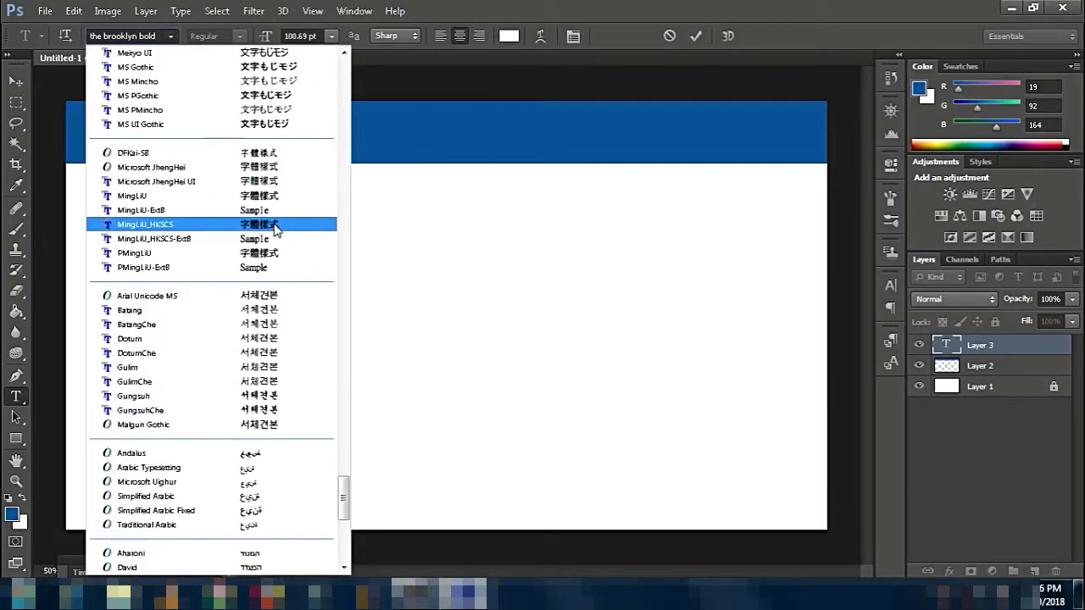
scroll(346, 293, "up", 20)
type("tr")
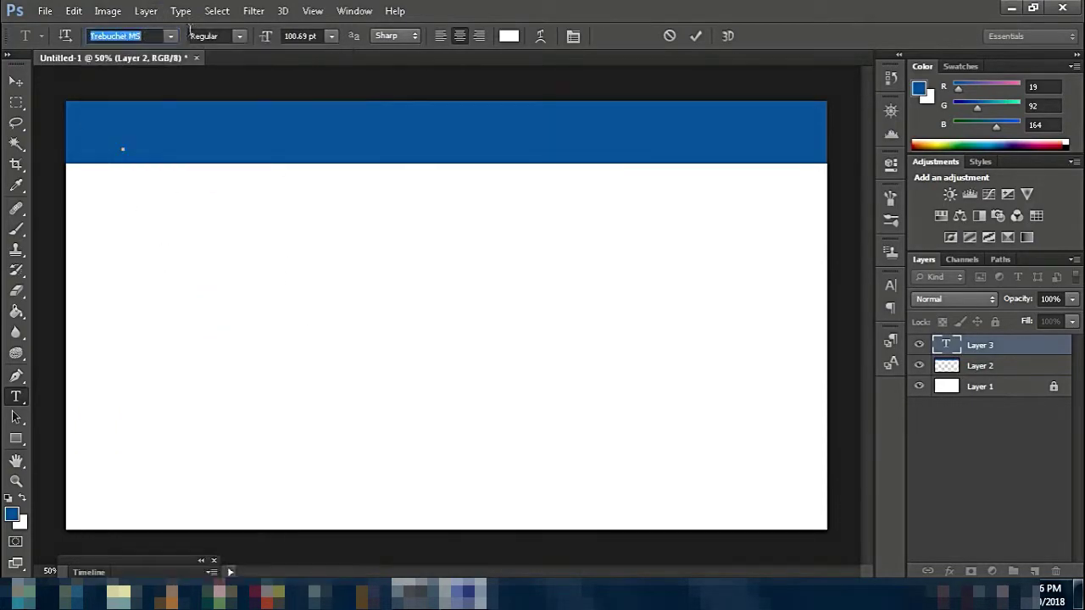
scroll(344, 58, "up", 10)
left_click(158, 36)
left_click(149, 31)
type("u")
key("Return")
left_click(149, 34)
scroll(346, 94, "up", 10)
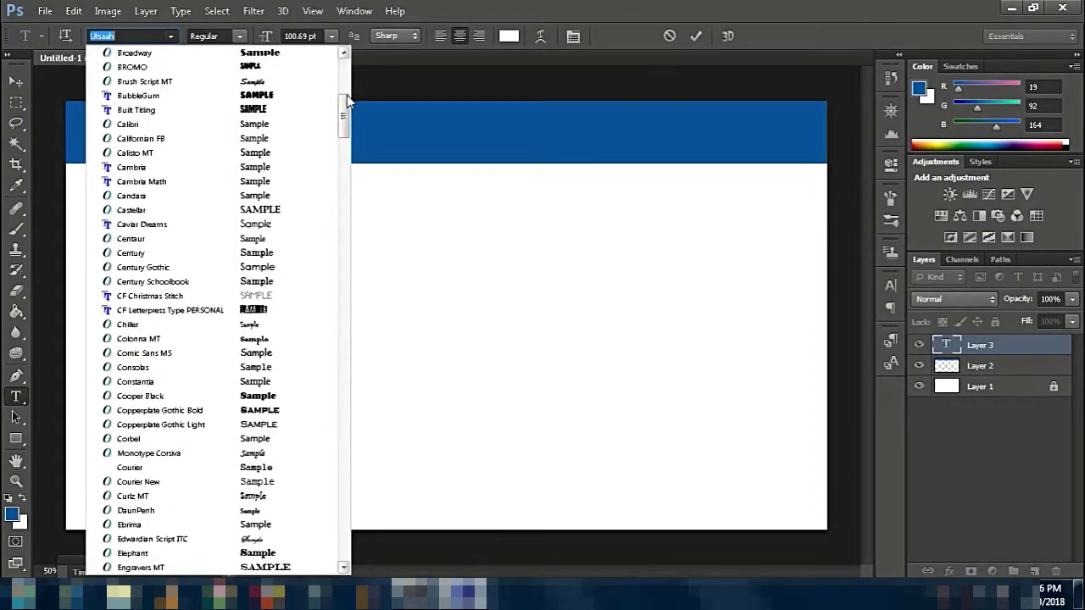
- Set the banner text's font to Bebas and enter THANKS
left_click(143, 34)
type("be")
key("Return")
type("THANKS")
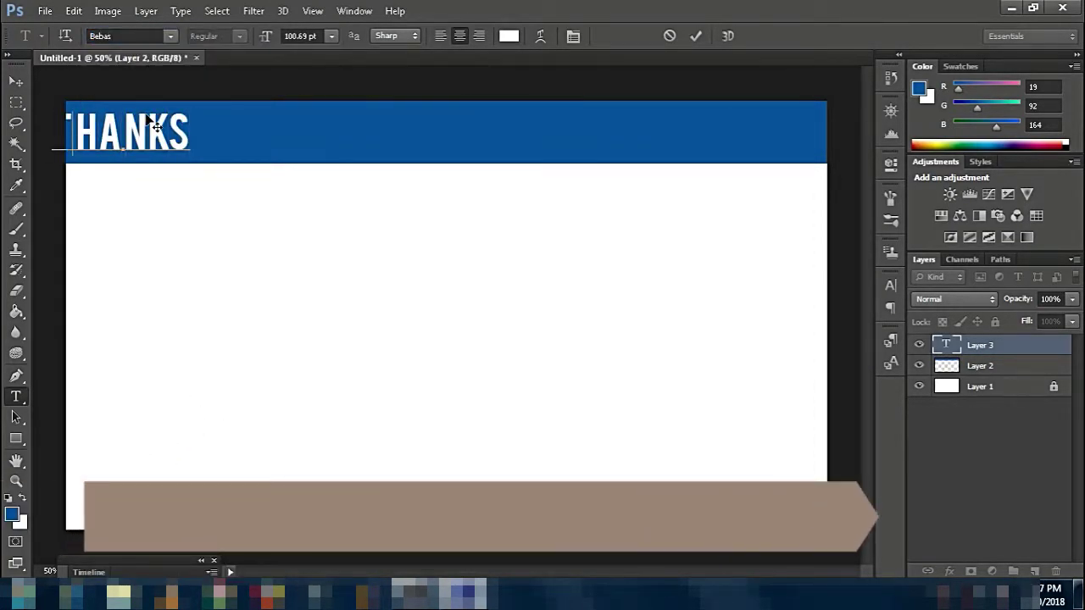
- Move the text farther along the blue band, clear its contents and retype it as THANKS FIR
left_click_drag(152, 123, 145, 123)
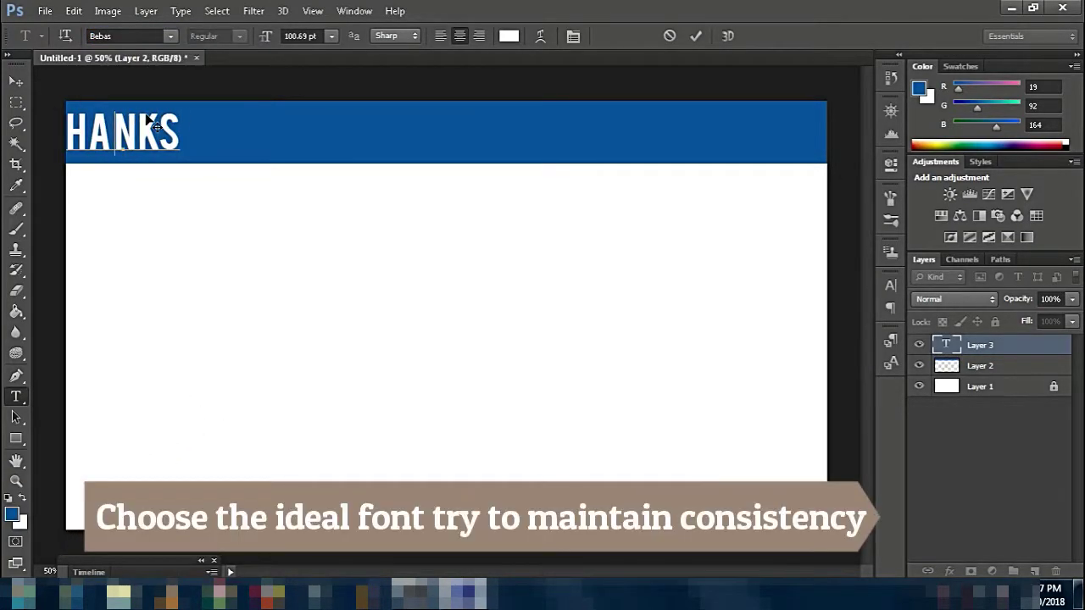
key("ctrl+z")
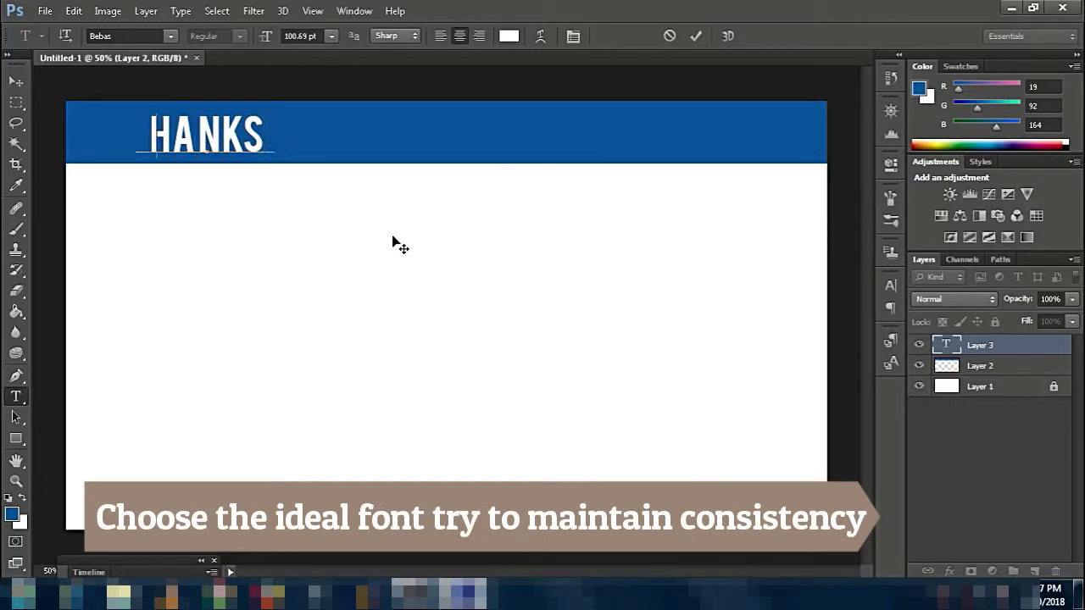
type("T")
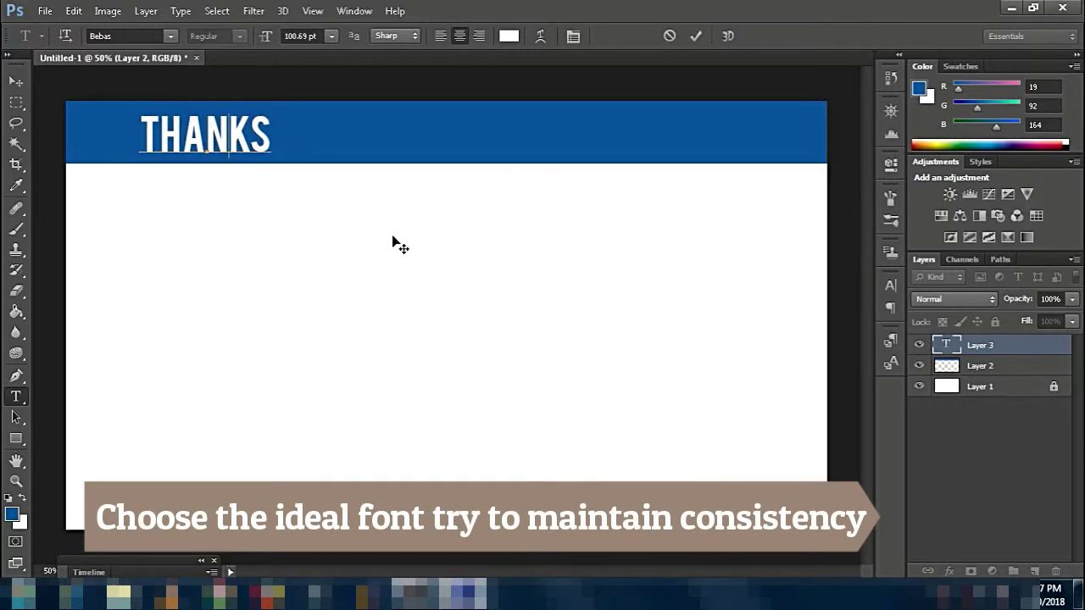
key("ctrl+a")
key("BackSpace")
type("THA")
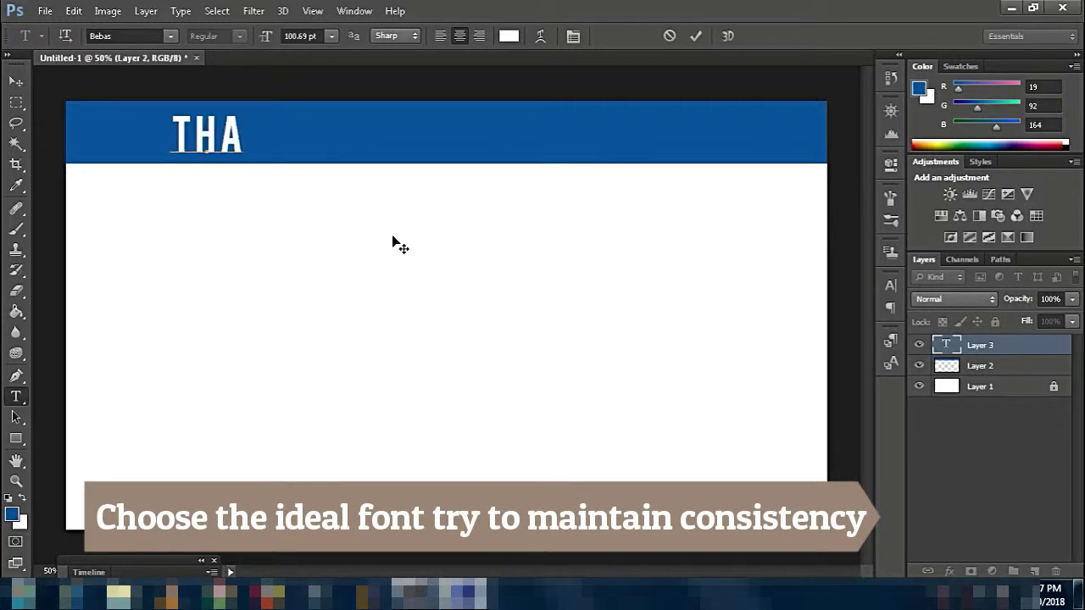
type("NKS FIR")
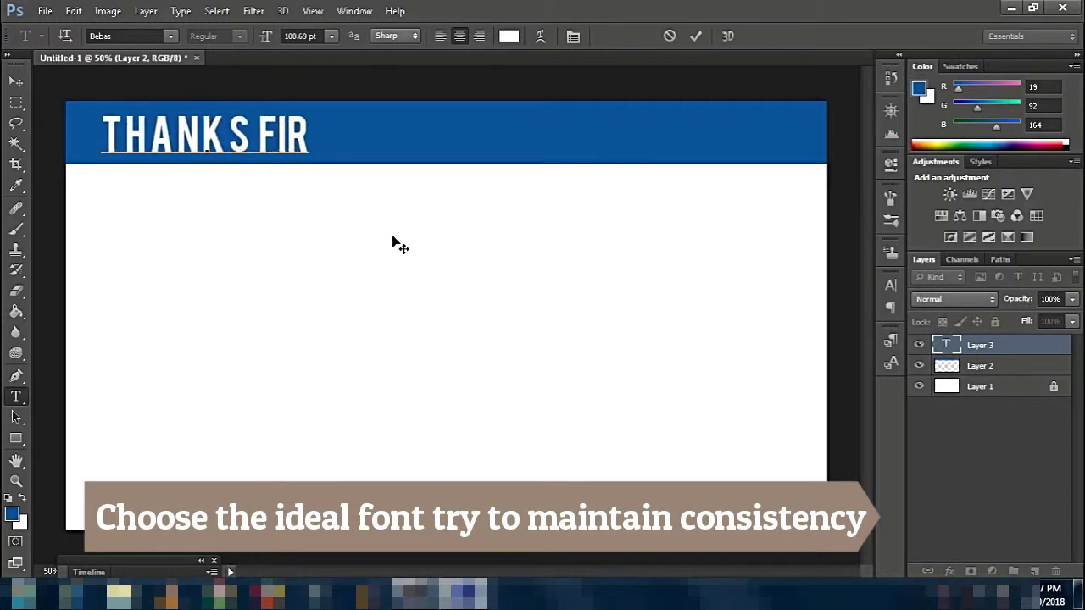
- Correct FIR to FOR and complete the banner text as THANKS FOR WATCHING
key("Left")
key("Left")
key("Left")
key("Left")
key("Left")
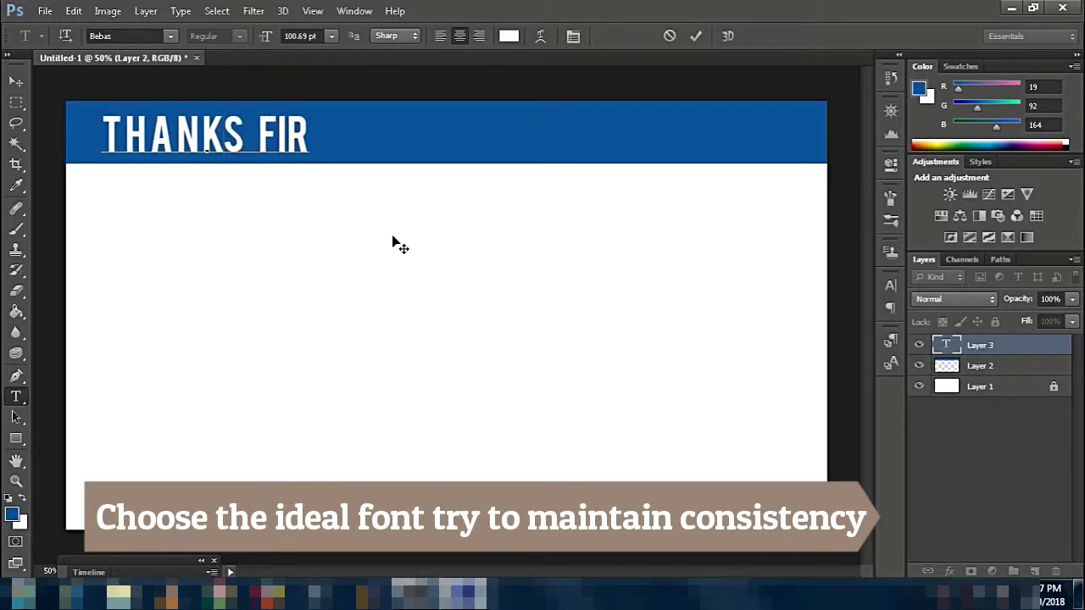
key("Right")
key("Right")
key("Right")
key("Right")
key("BackSpace")
type("O")
key("Right")
type("W")
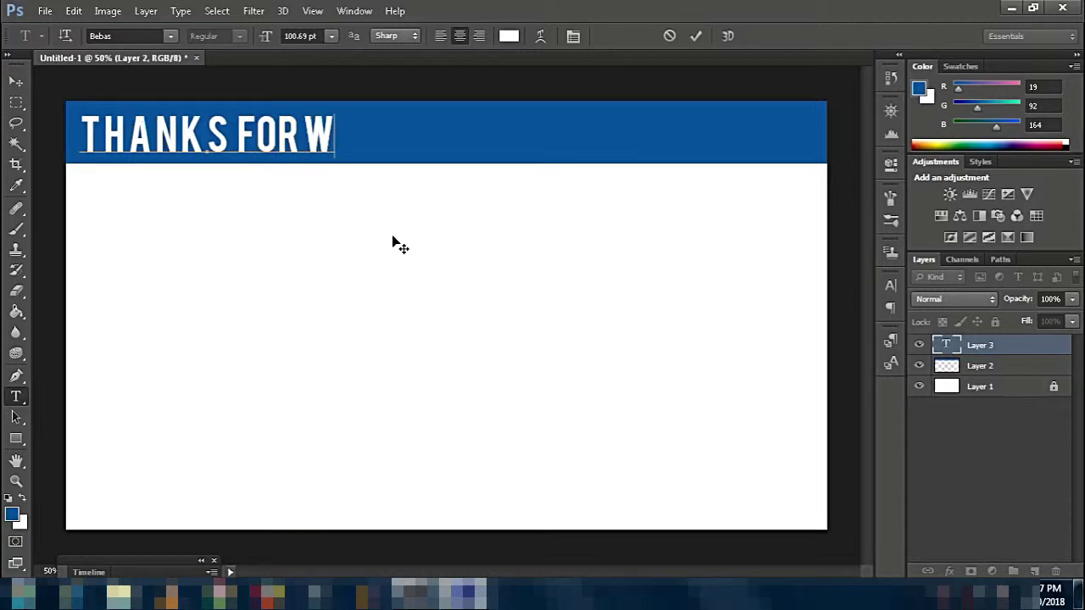
type("ATCH")
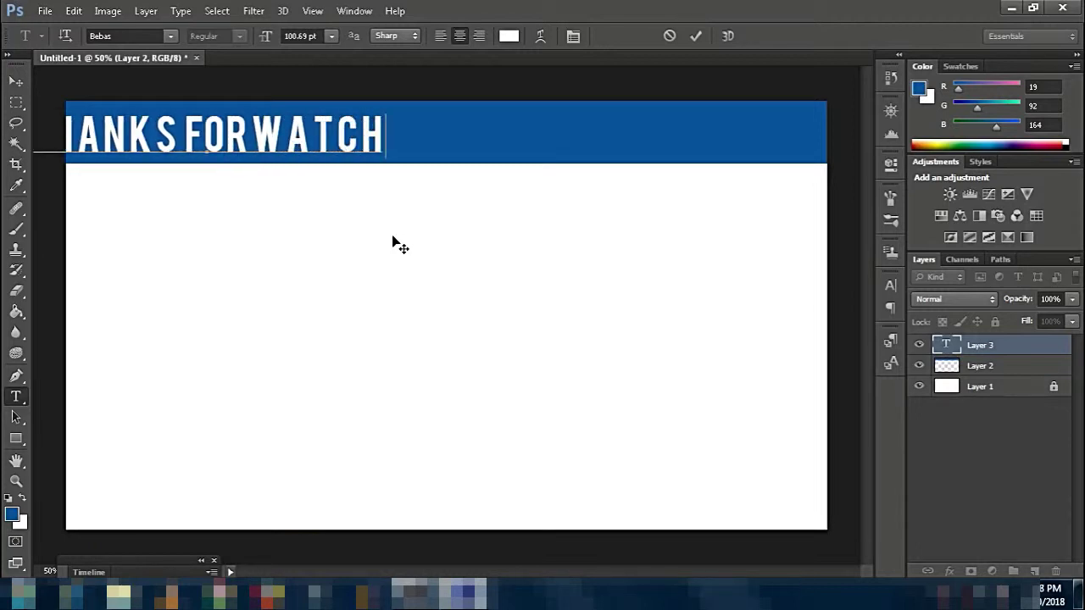
type("ING")
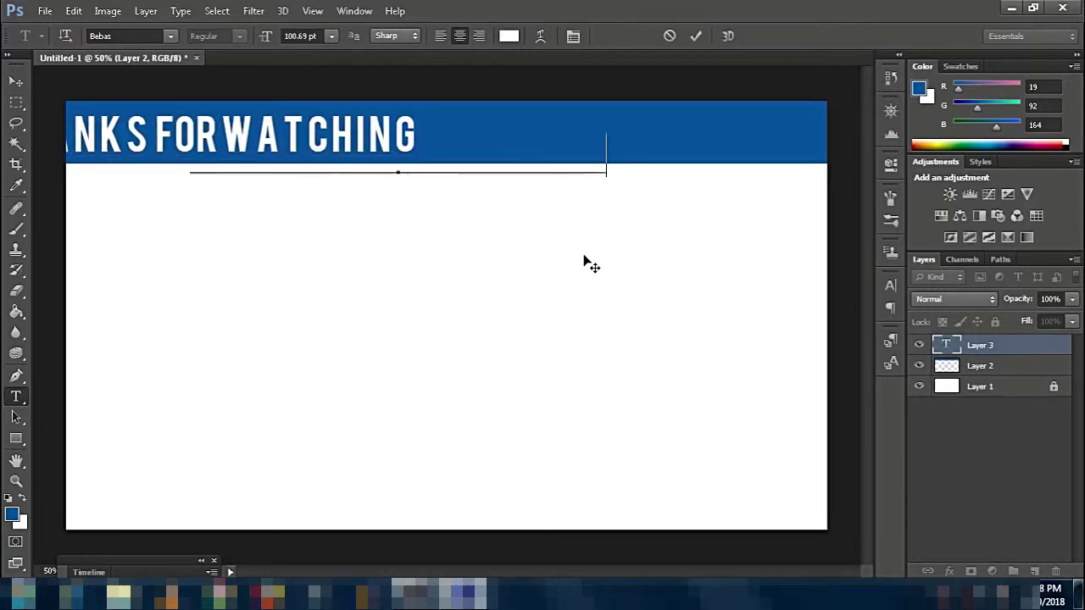
- Try Berlin Sans FB Demi, Broadway and Century Schoolbook as the font for the whole banner text
key("ctrl+a")
left_click(170, 35)
left_click(379, 110)
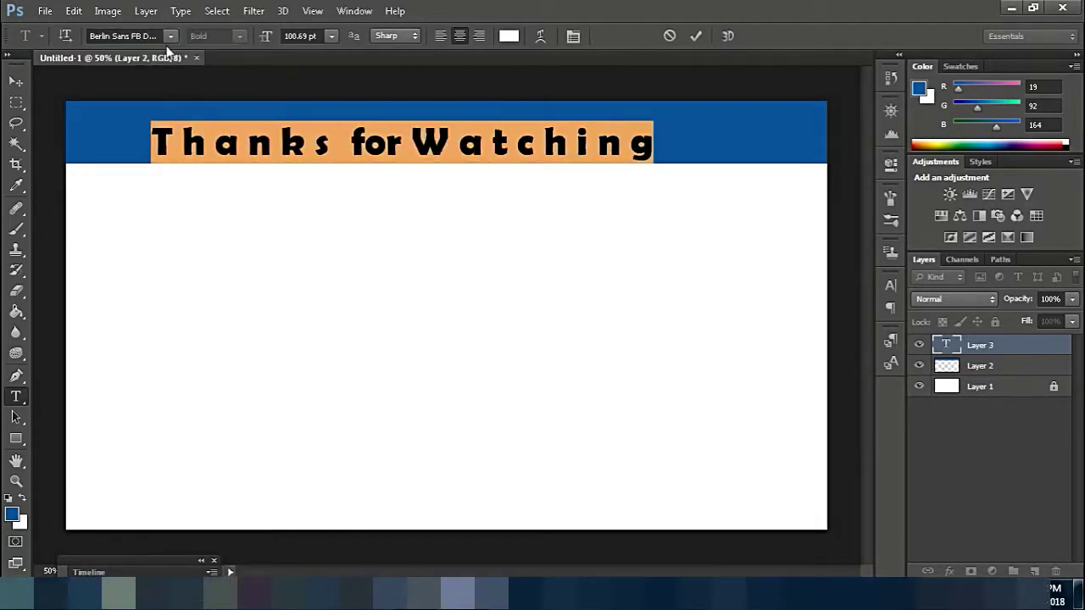
left_click(169, 36)
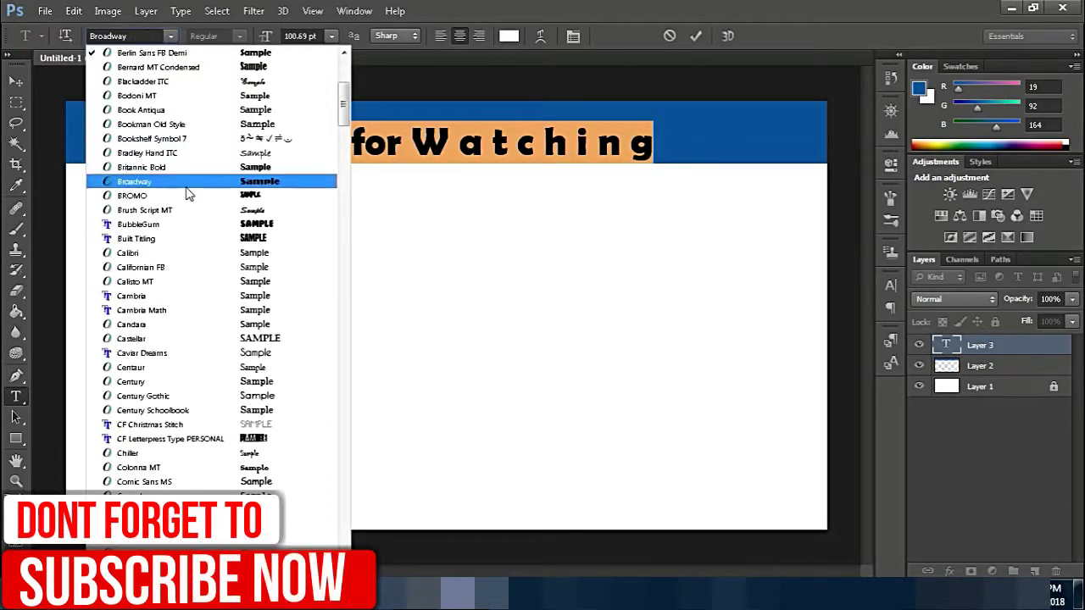
left_click(187, 190)
left_click(170, 36)
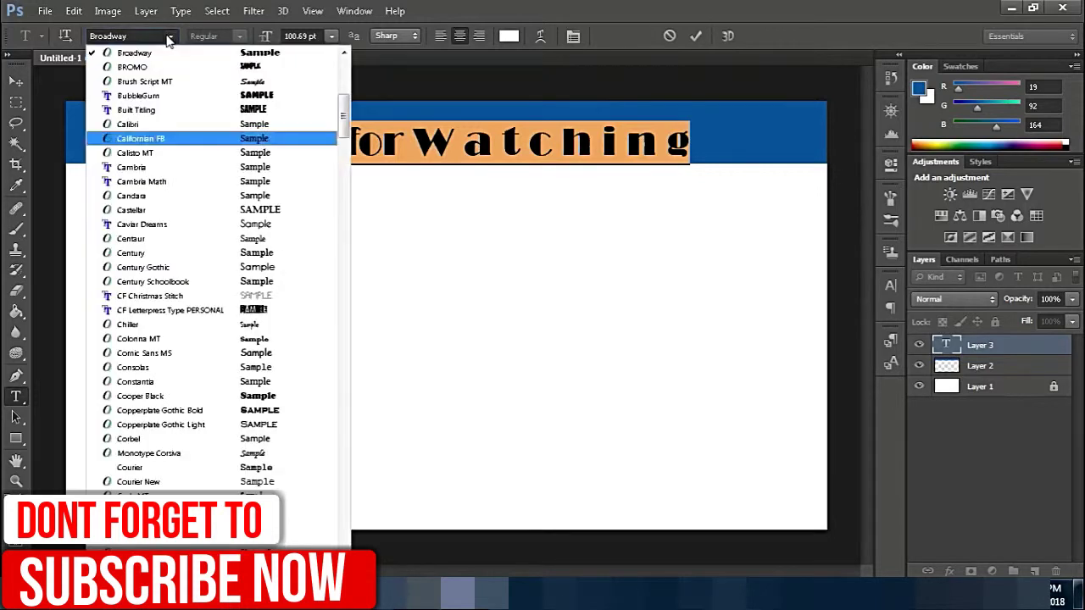
left_click(222, 286)
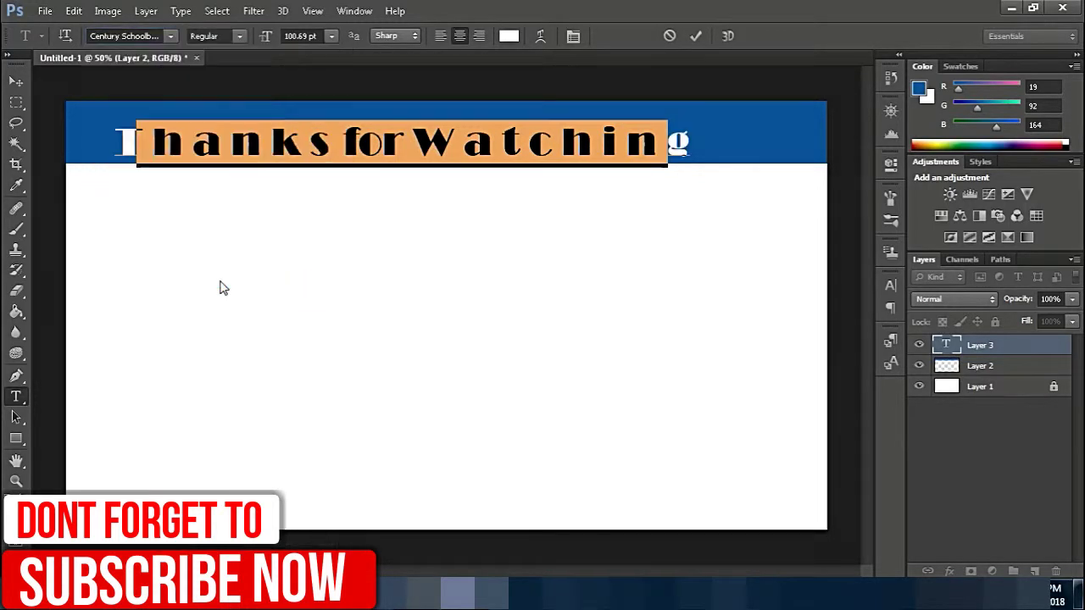
- Try Engravers MT, Franklin Gothic Heavy, Gill Sans MT Ext Condensed Bold and Imprint MT Shadow on the banner text
left_click(171, 36)
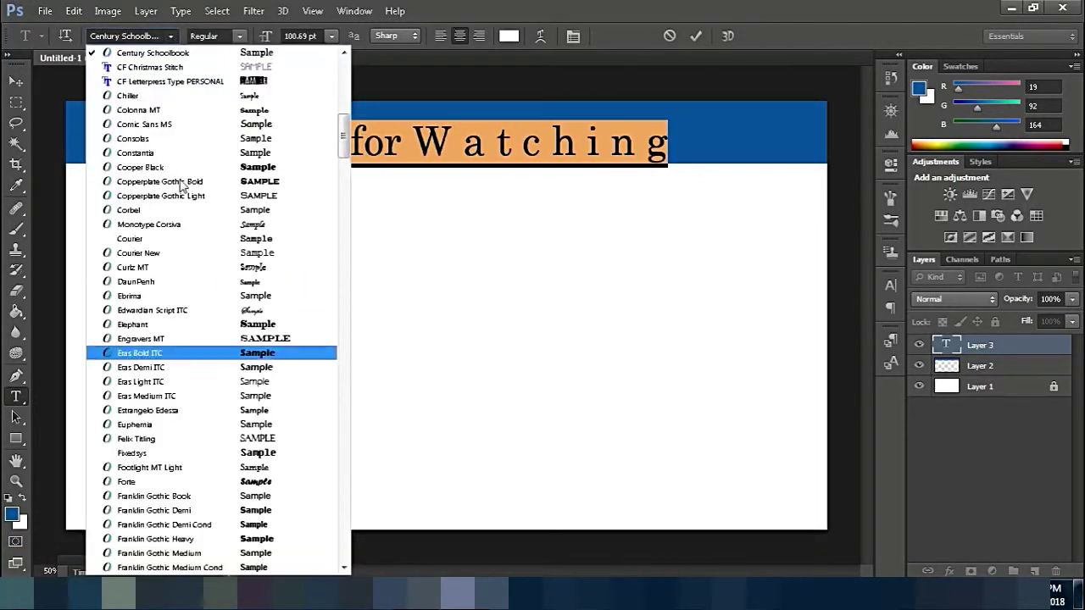
left_click(227, 339)
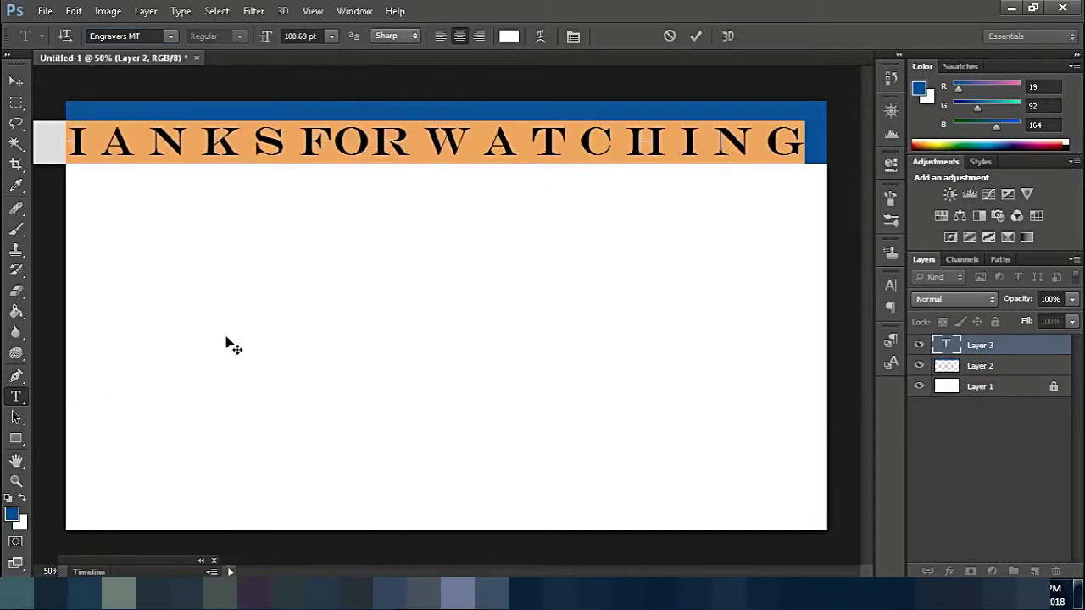
left_click(170, 36)
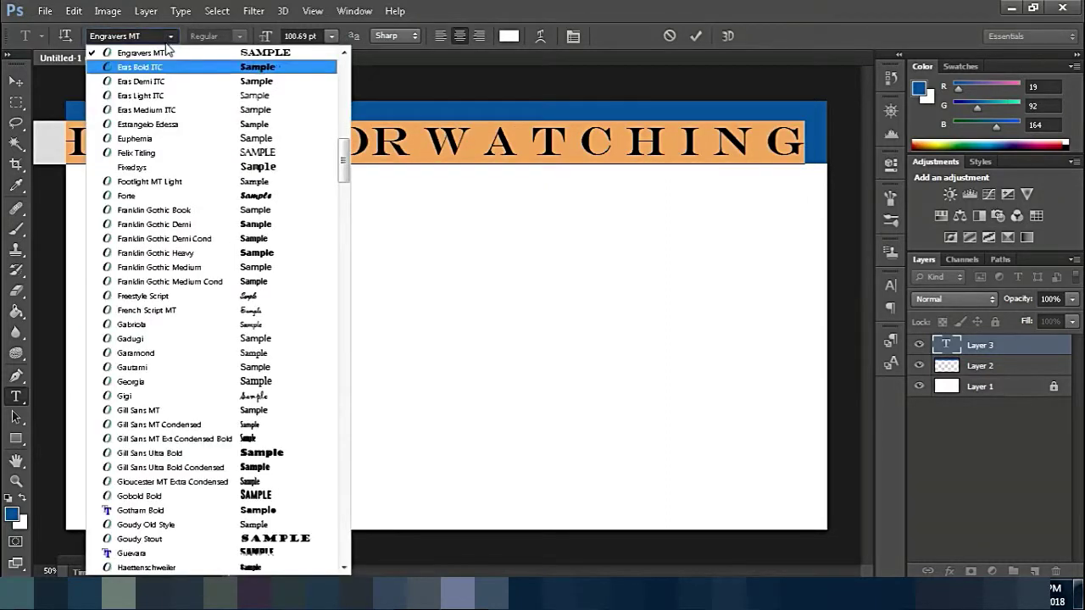
left_click(194, 266)
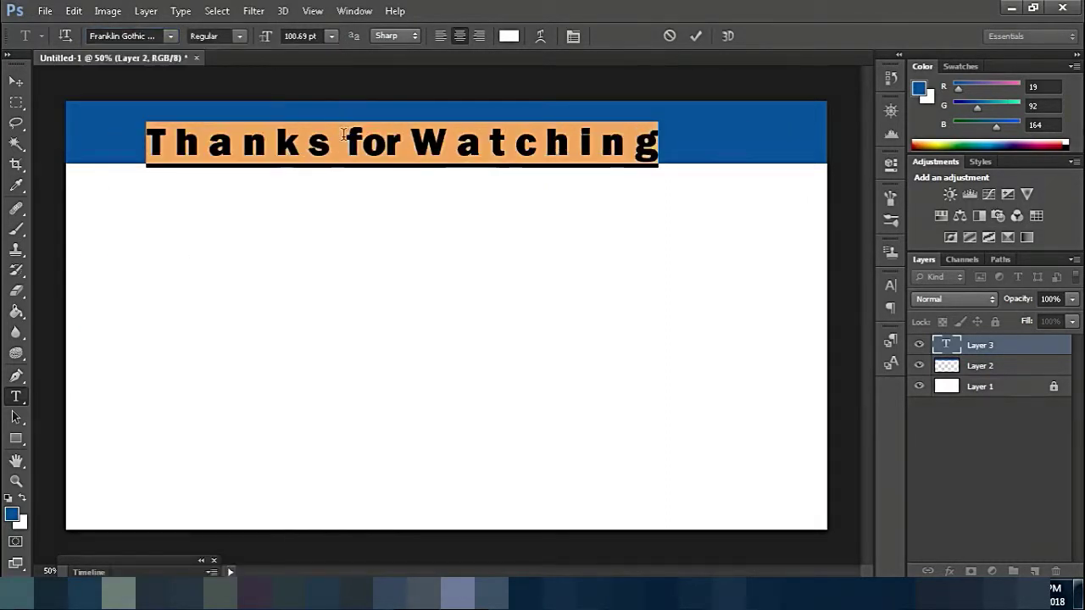
left_click(170, 36)
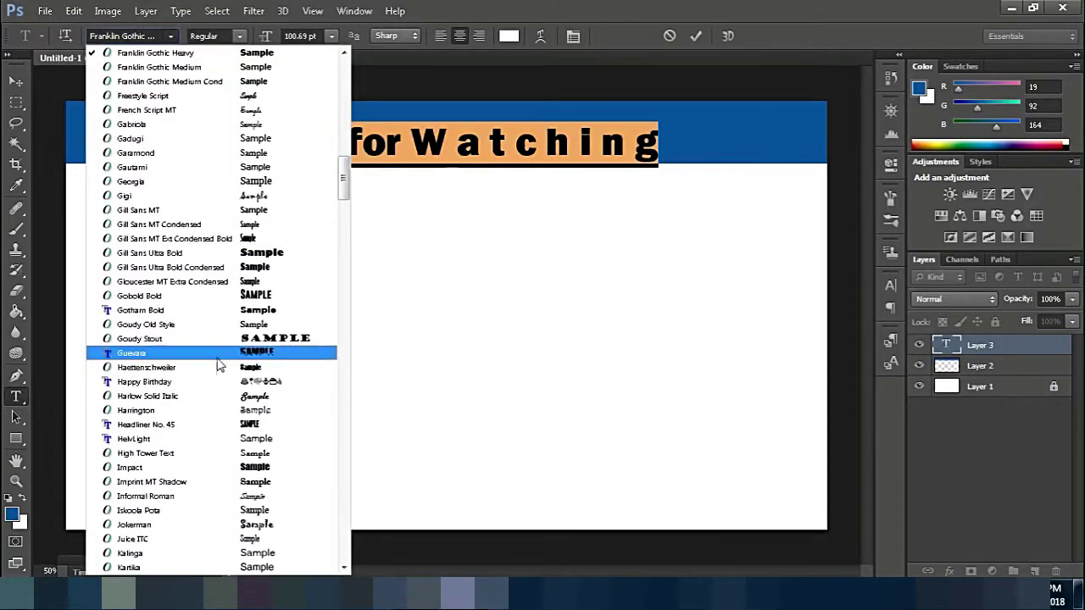
left_click(239, 239)
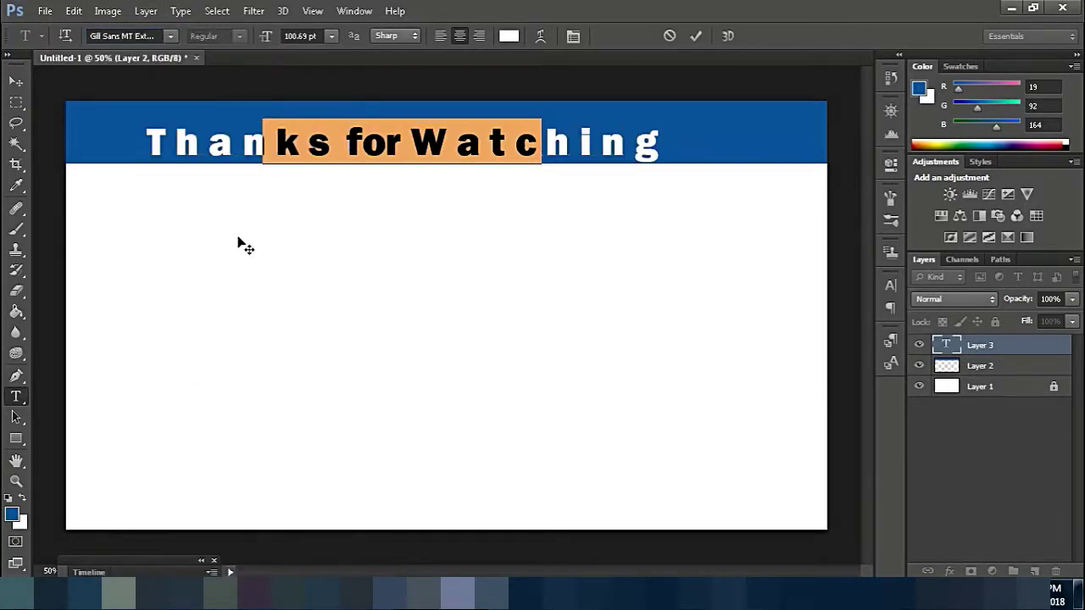
left_click(171, 35)
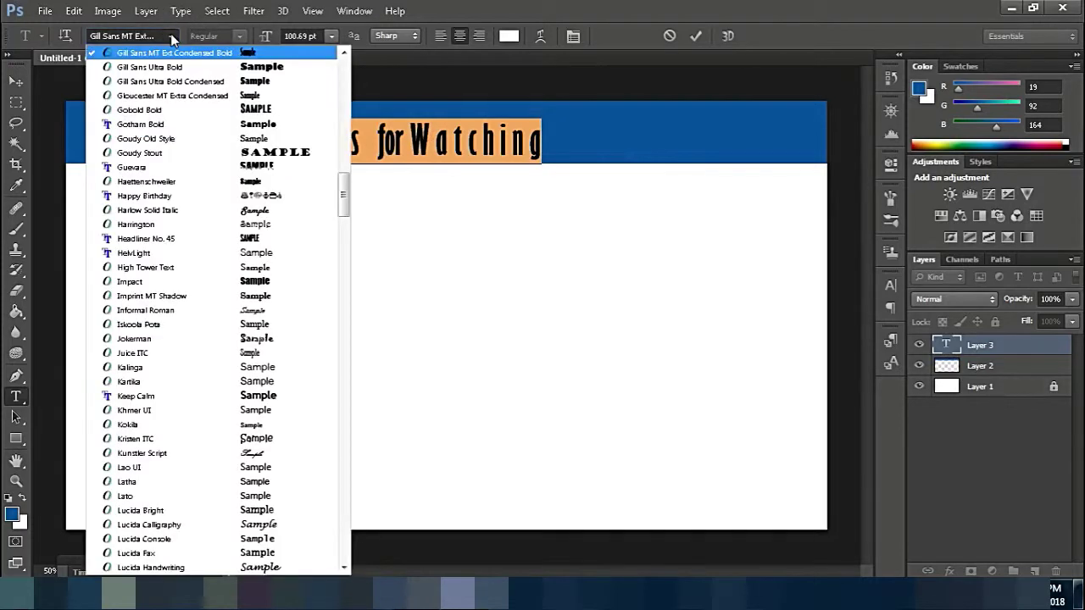
left_click(234, 292)
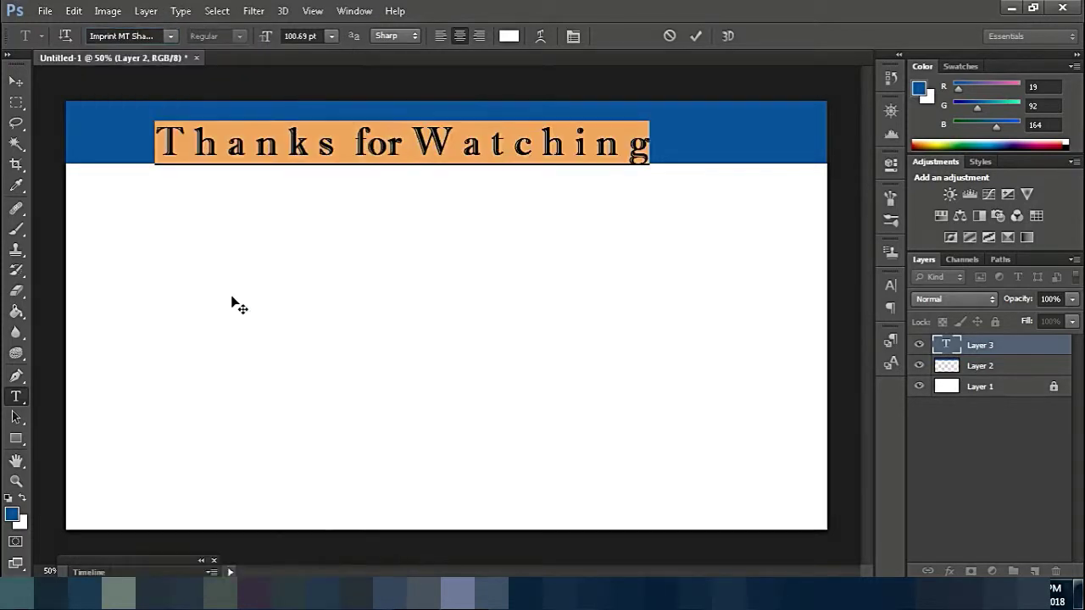
- Set the banner text to The Bold Font at 133.69 pt, position it within the blue band and commit it
left_click(158, 36)
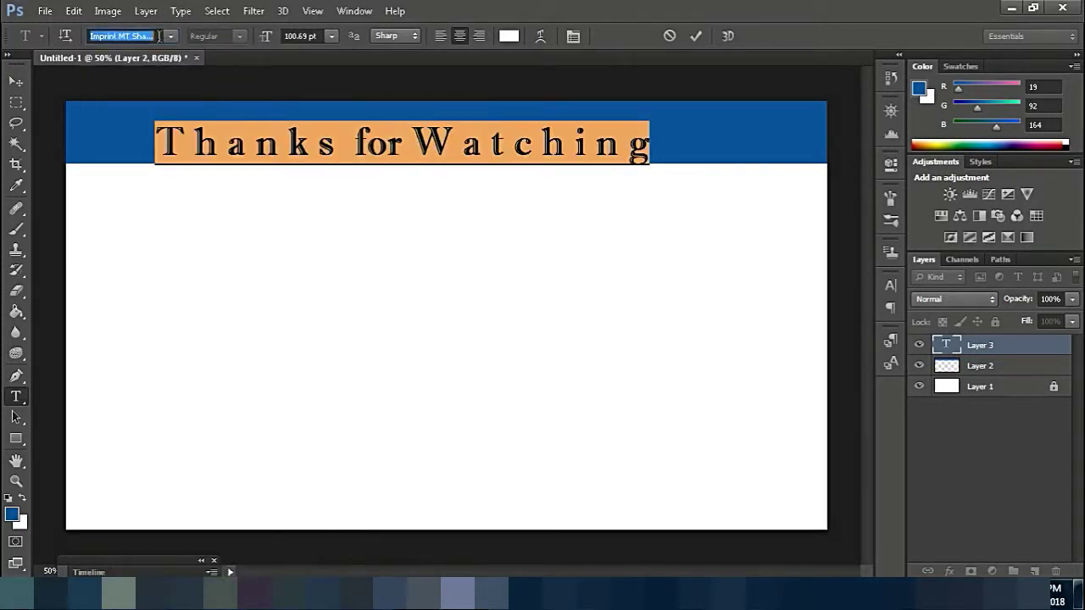
type("The Bold Font")
key("Return")
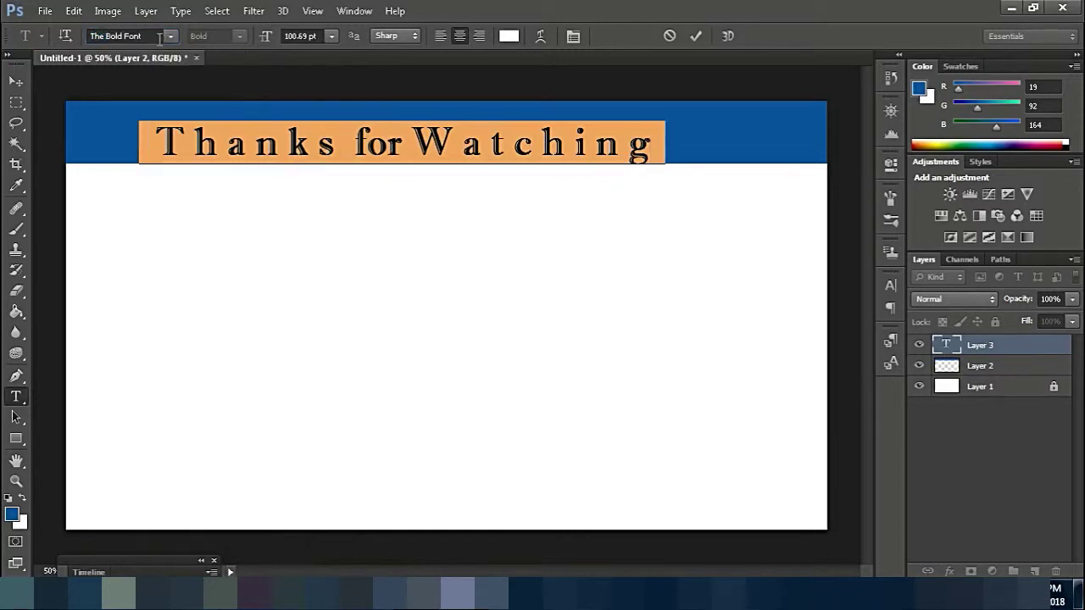
left_click_drag(267, 44, 292, 40)
left_click_drag(377, 210, 405, 197)
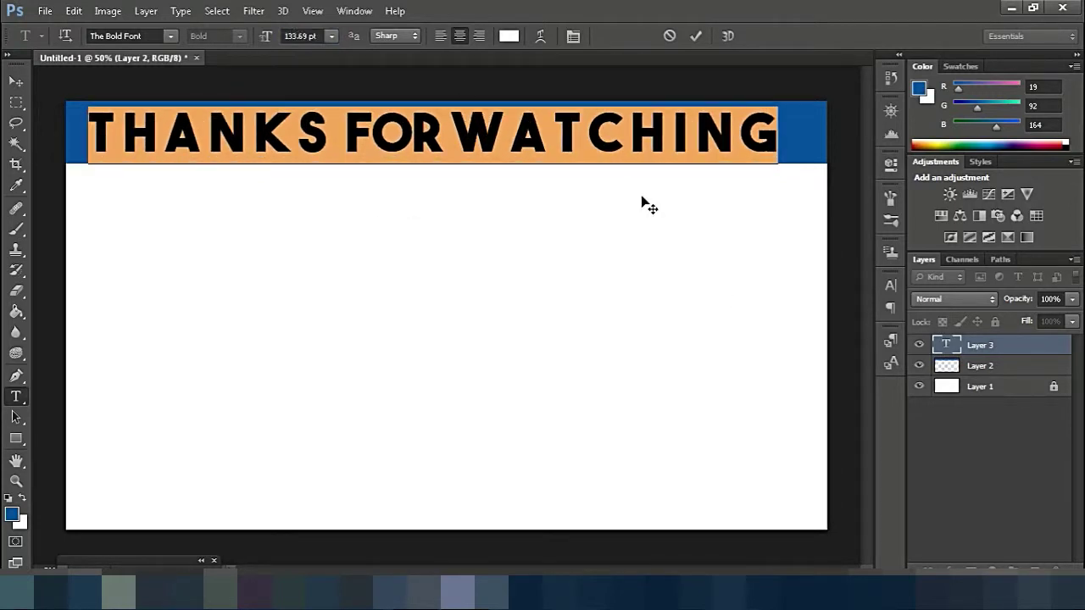
left_click(462, 147)
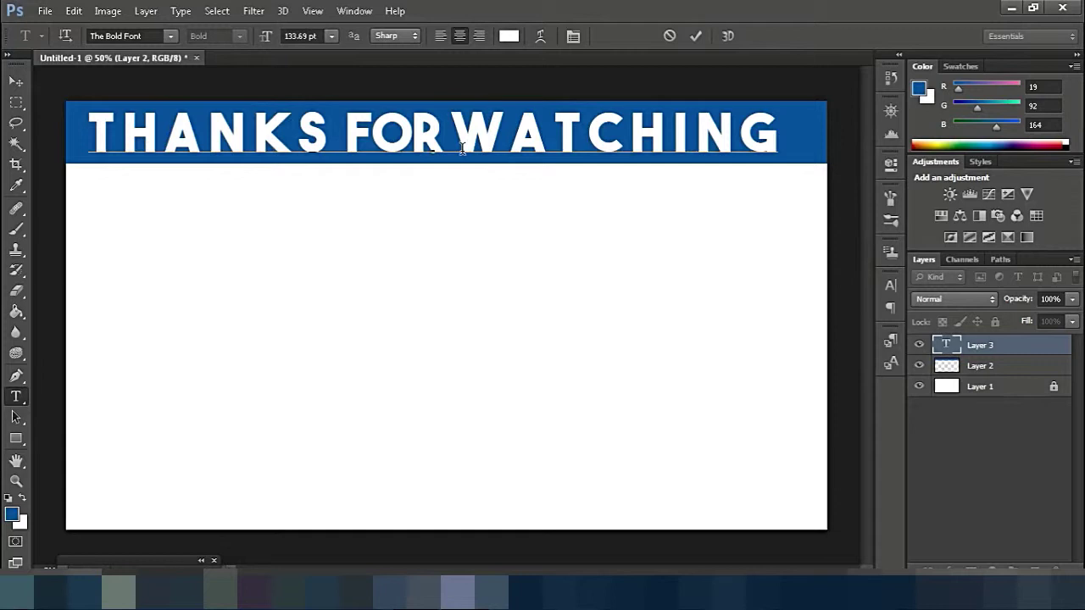
left_click(948, 371)
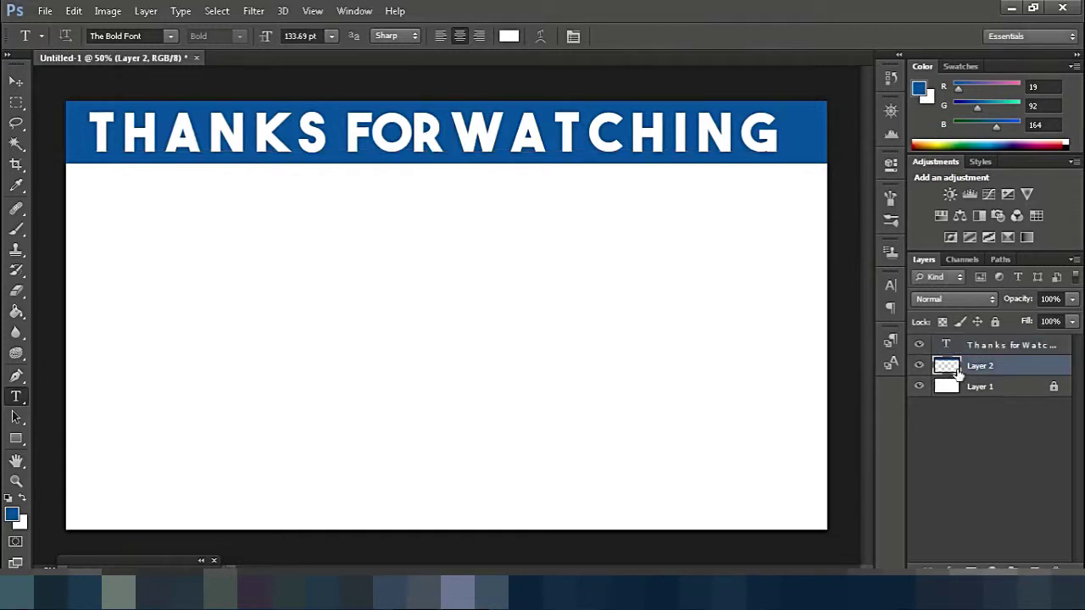
- Add a new layer above the text and fill a large rectangular selection below THANKS FOR with the blue foreground colour
left_click(953, 346)
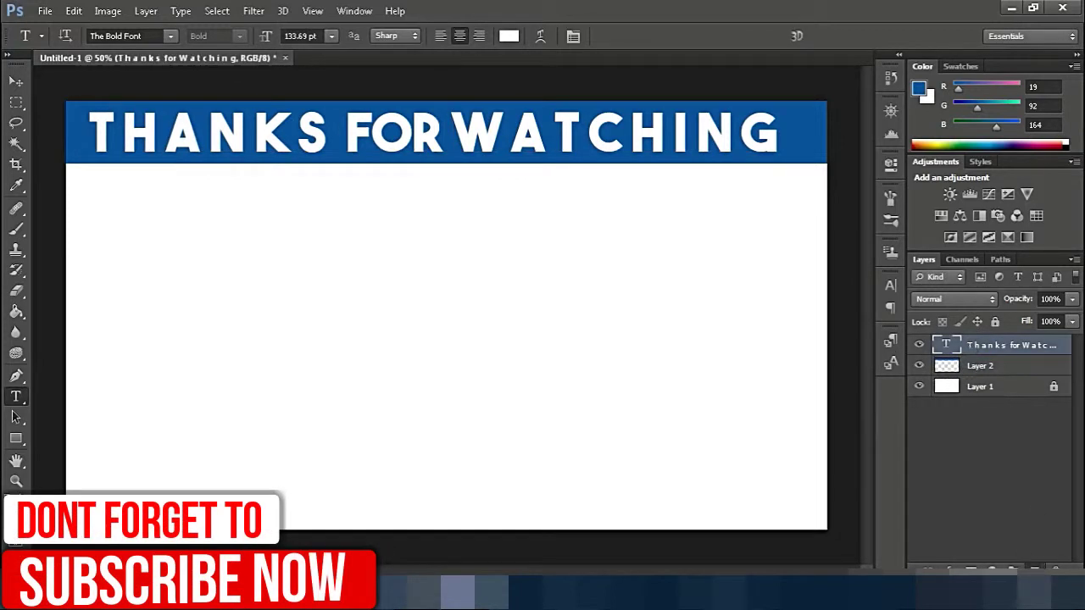
key("ctrl+shift+alt+n")
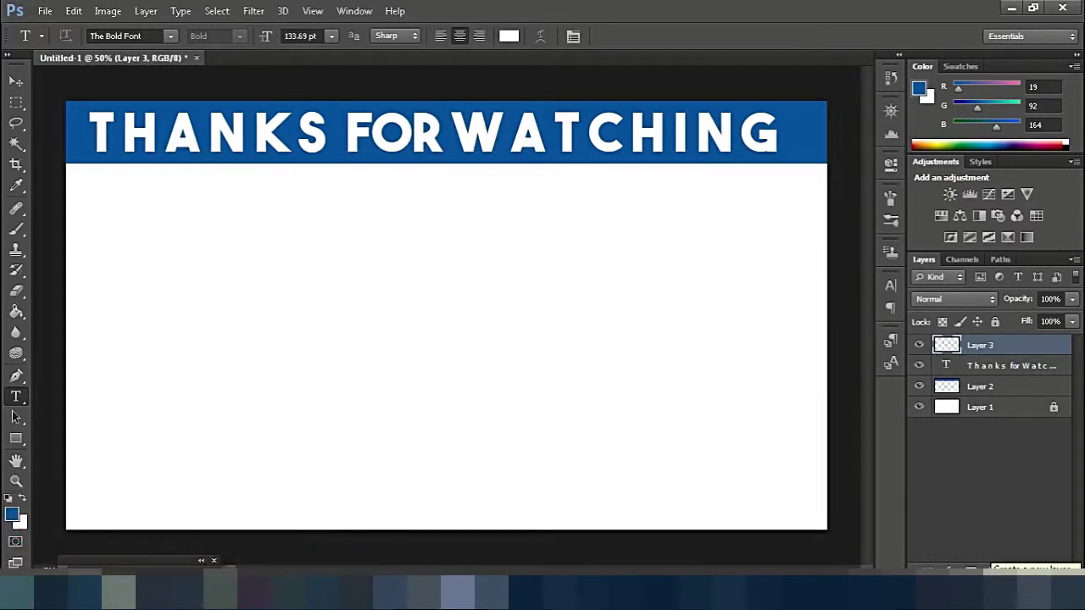
left_click(16, 82)
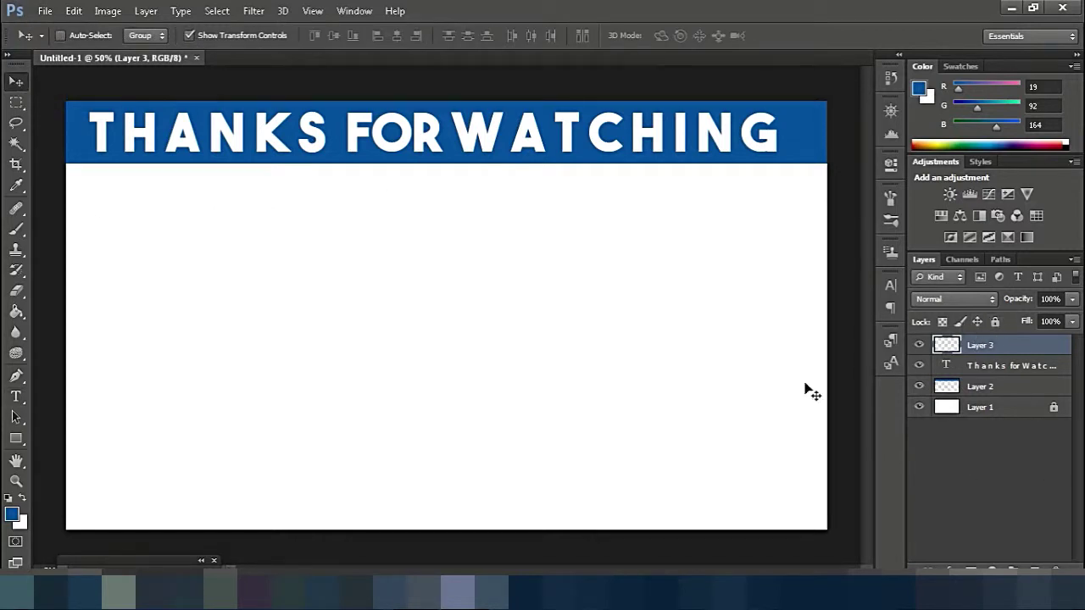
left_click(16, 102)
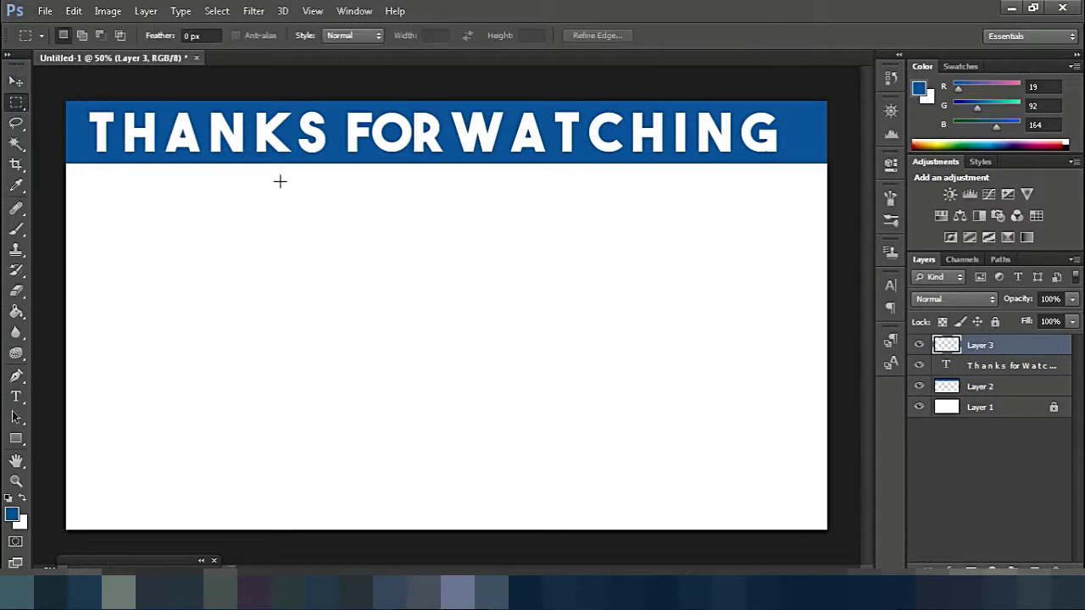
left_click_drag(88, 159, 431, 503)
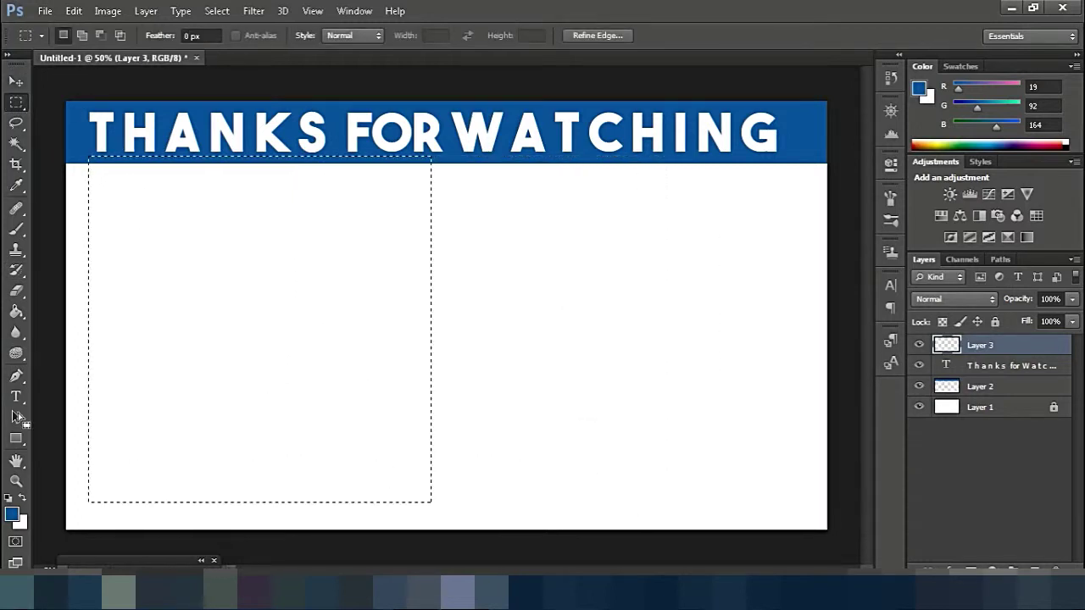
left_click(25, 319)
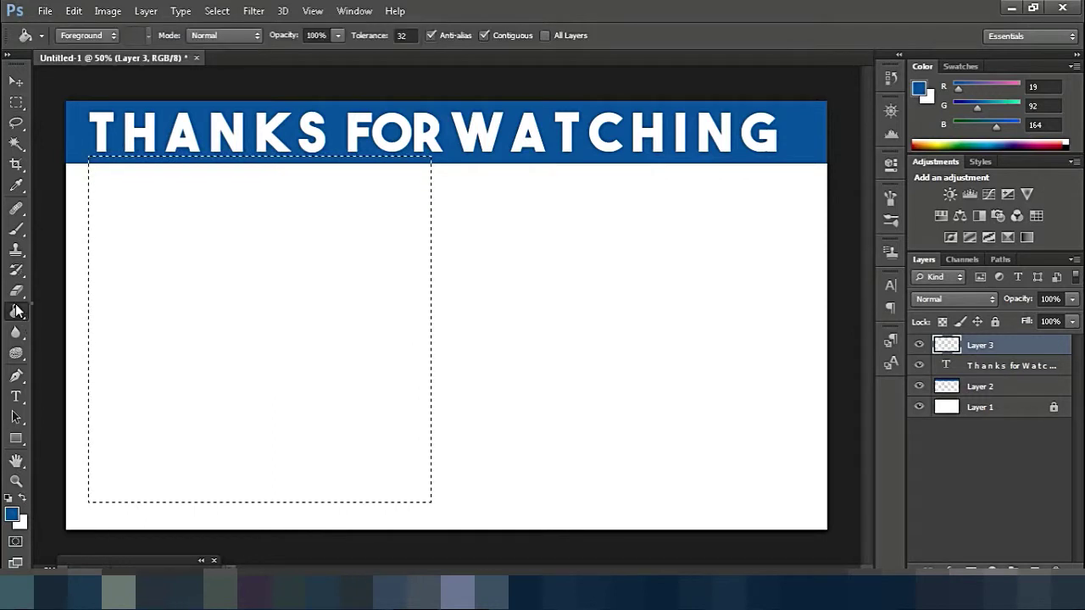
left_click(304, 292)
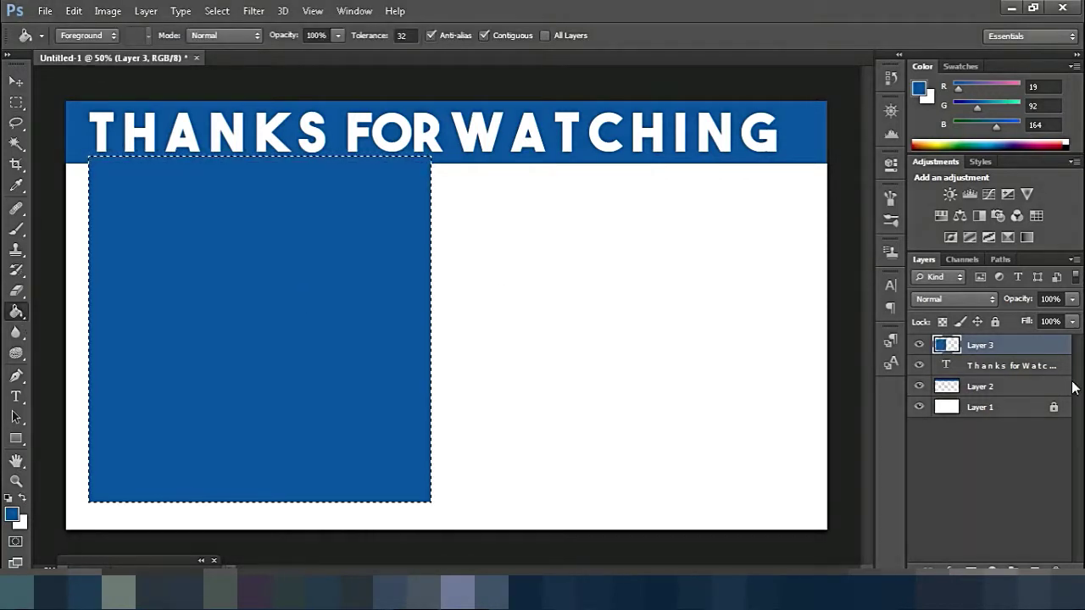
- Add a drop shadow to the blue band on Layer 2 and reduce the shadow's size
left_click(966, 367)
left_click(963, 389)
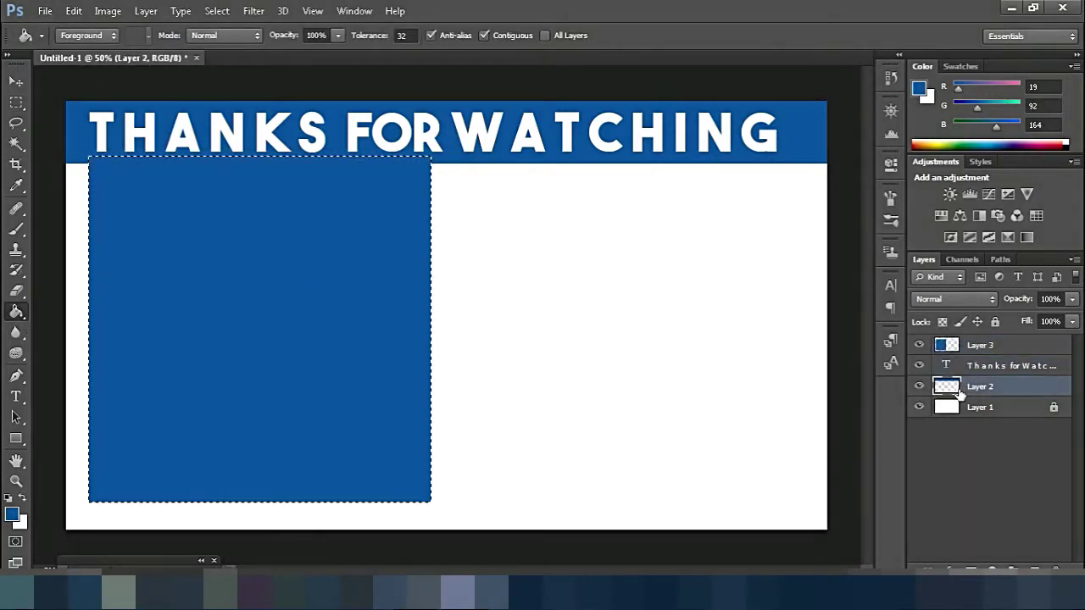
double_click(961, 393)
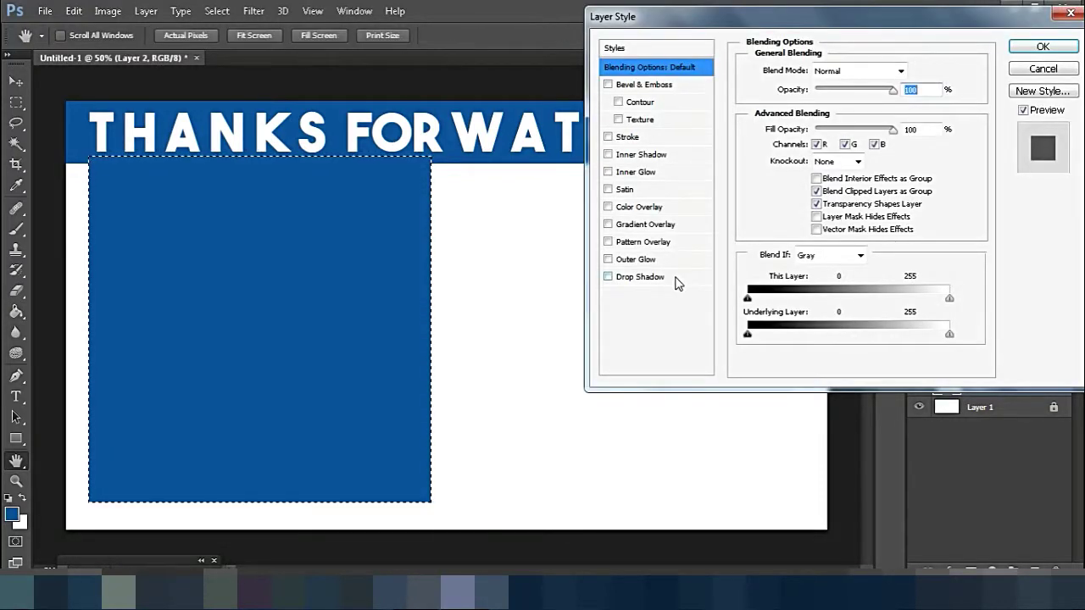
left_click(675, 283)
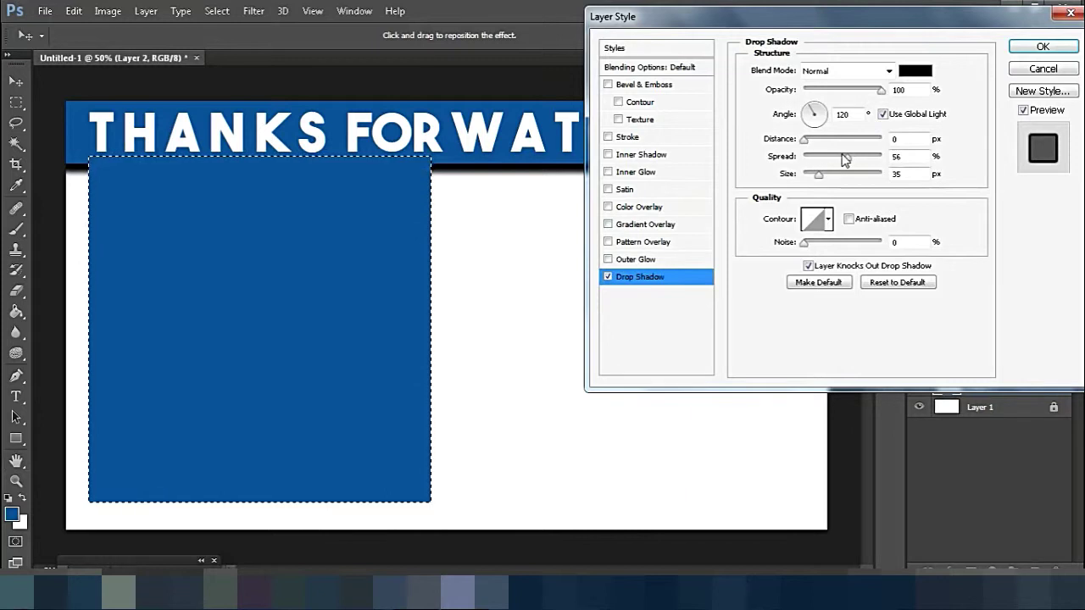
left_click_drag(818, 176, 814, 181)
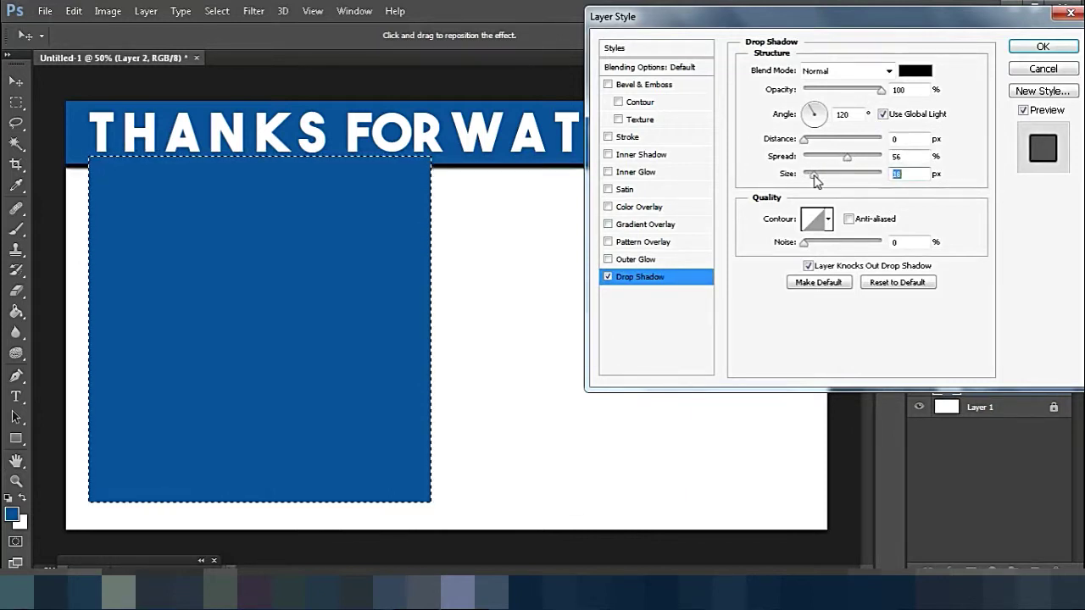
left_click(1057, 46)
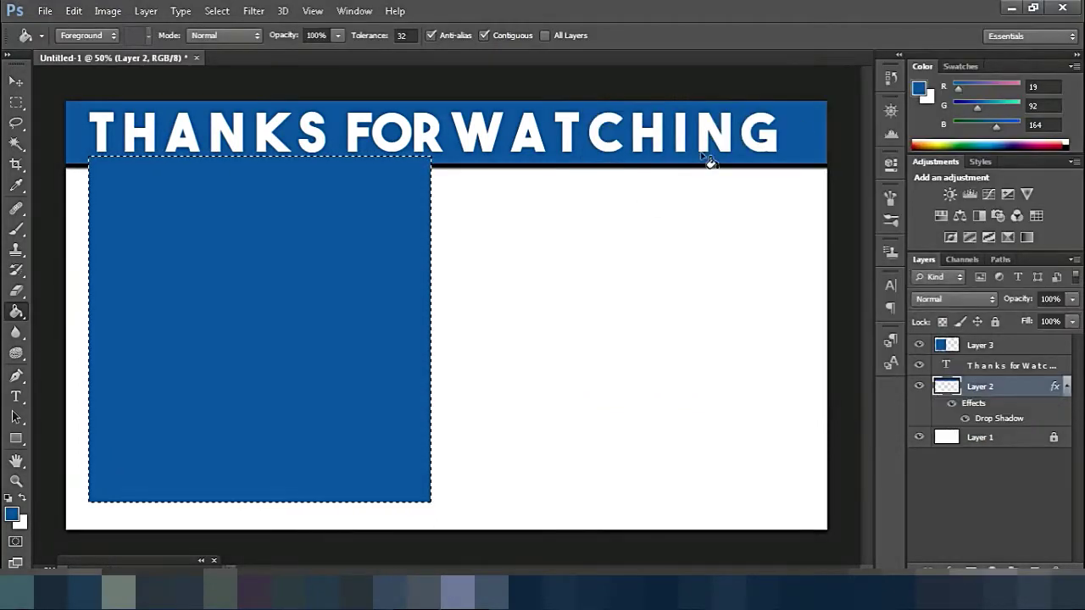
- Move the selected part of the blue band on Layer 2 and clear the selection
left_click(15, 82)
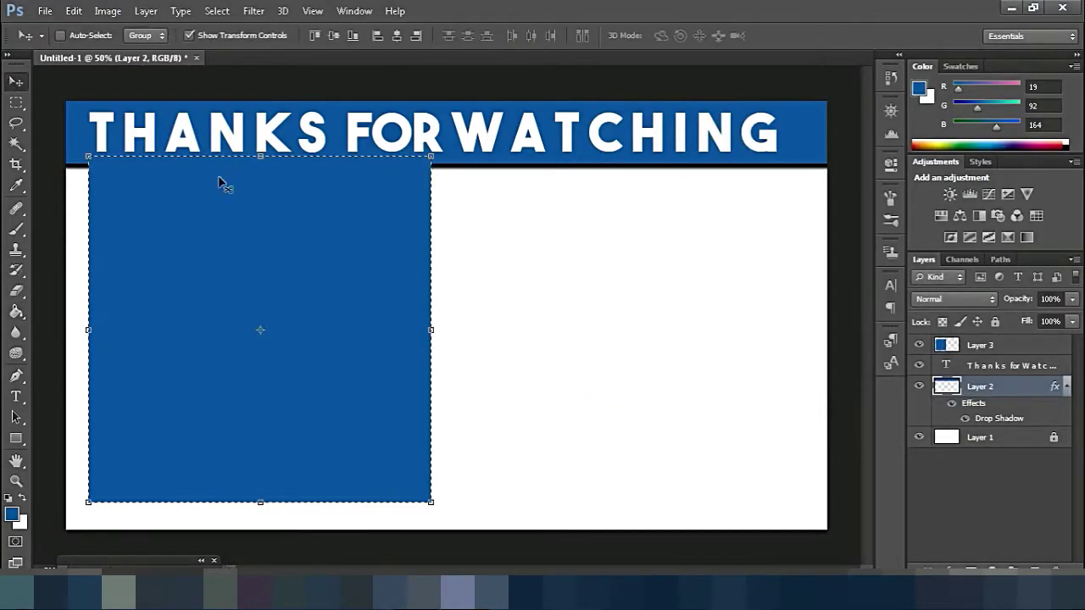
left_click_drag(223, 182, 243, 234)
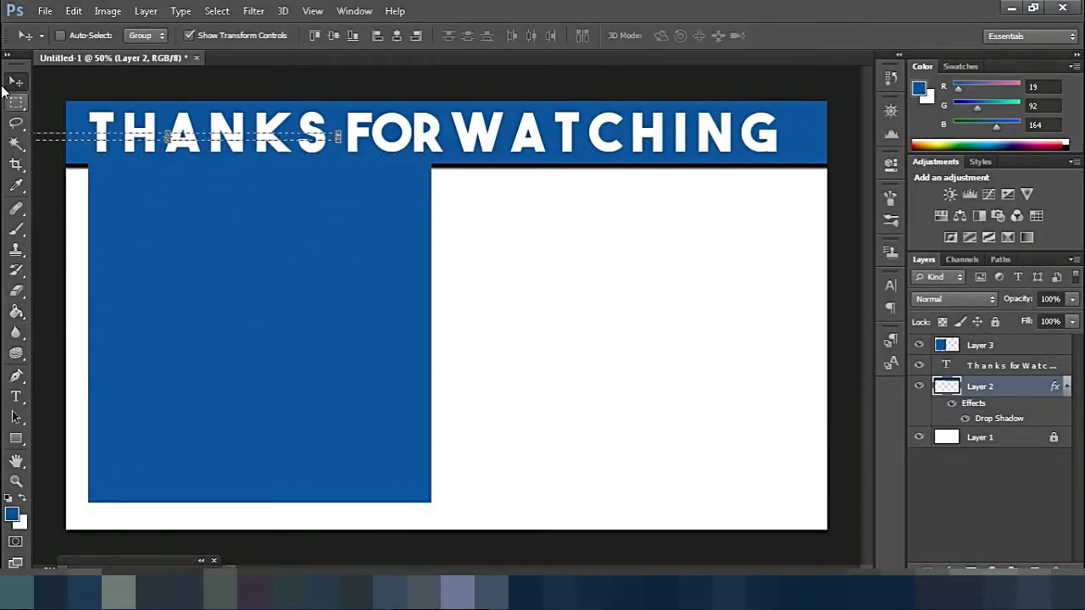
left_click(15, 102)
right_click(201, 142)
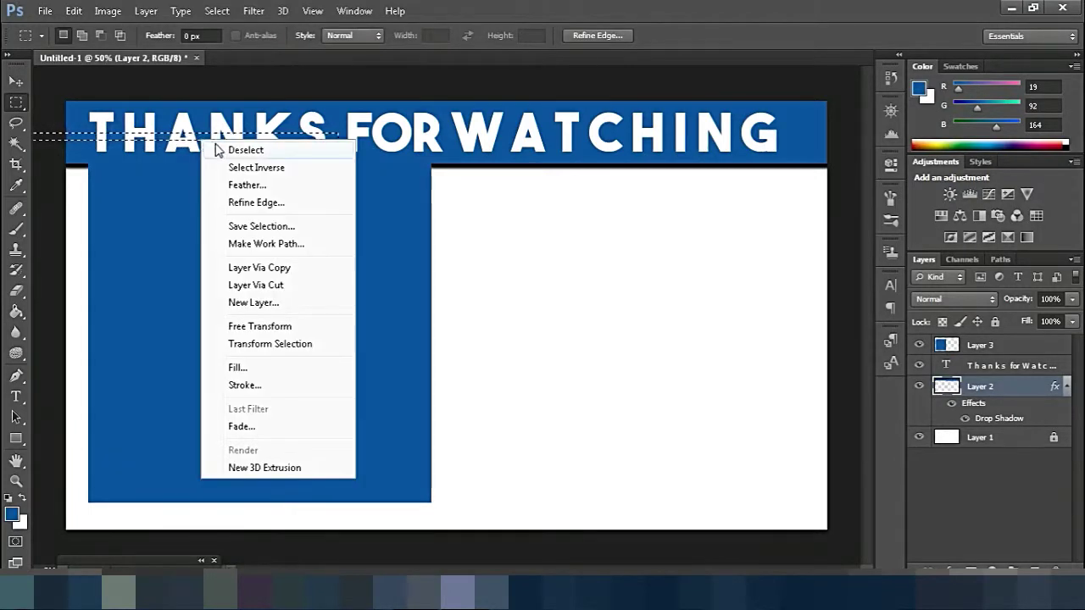
left_click(227, 150)
- Transform the Layer 3 rectangle toward the canvas's upper-left corner with -1.93° rotation and 109.06% width, and place its layer beneath Layer 2
left_click(999, 349)
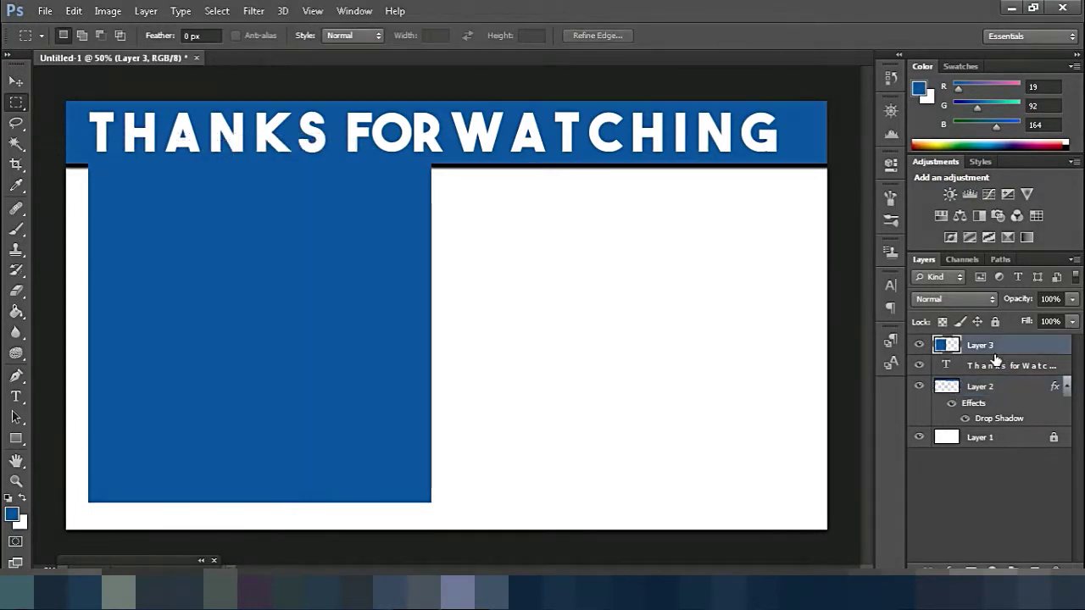
key("ctrl+t")
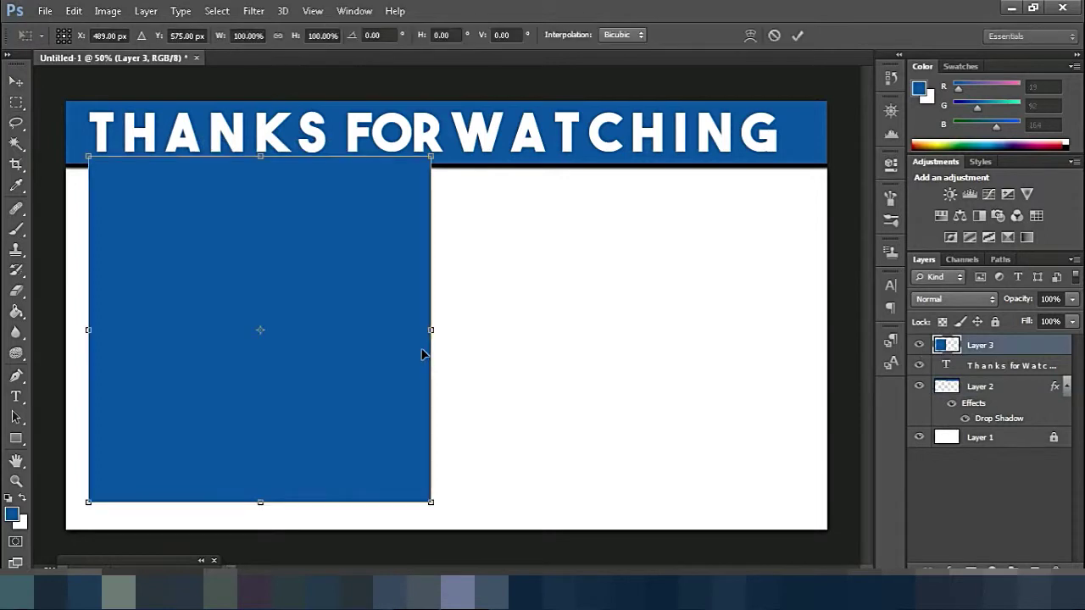
left_click_drag(438, 244, 311, 164)
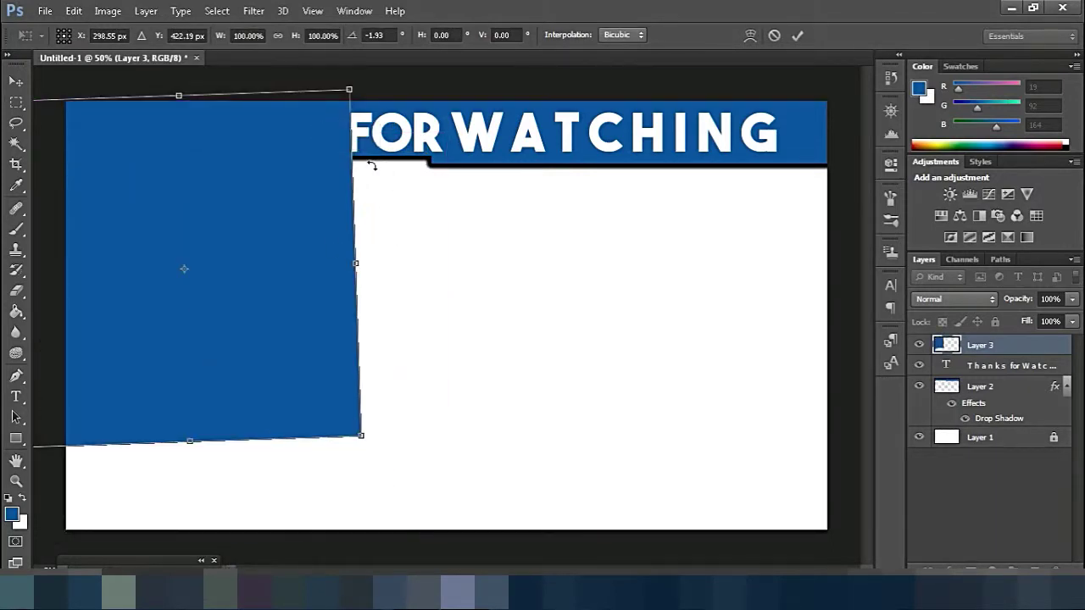
left_click_drag(362, 290, 246, 193)
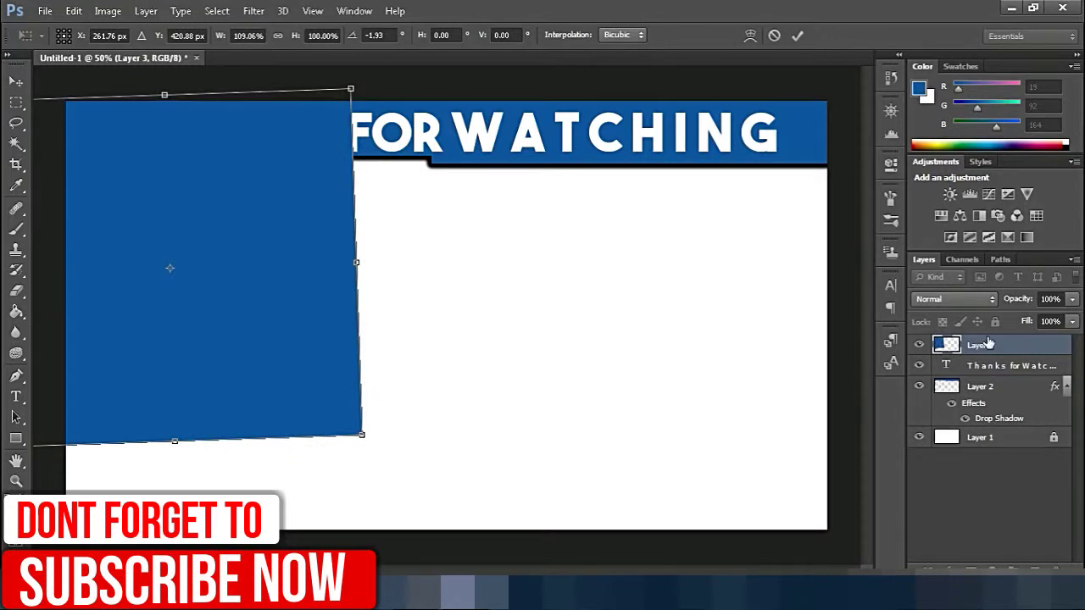
key("Return")
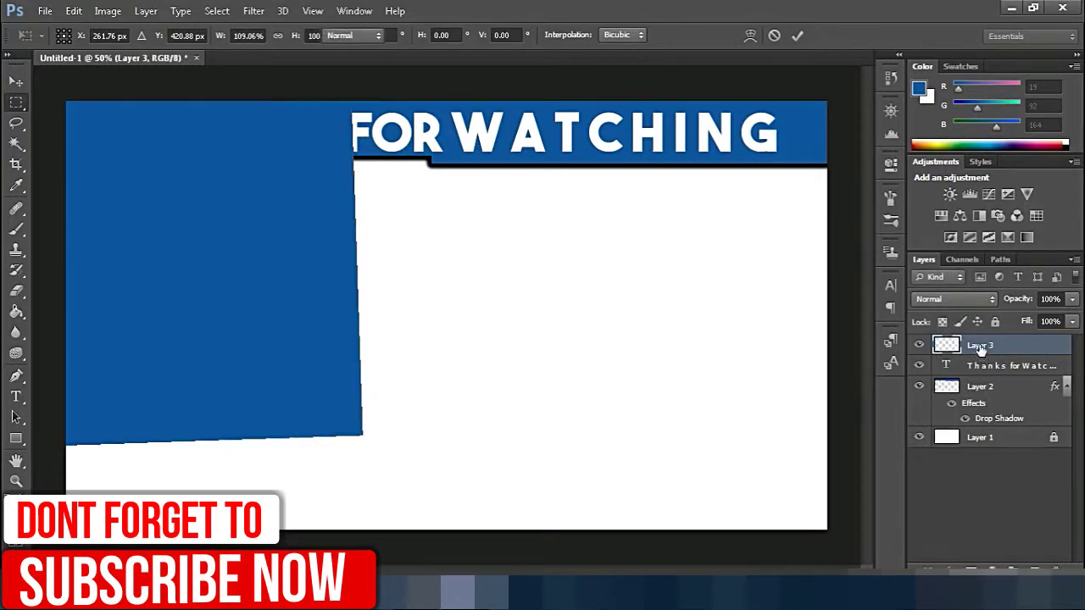
left_click_drag(979, 349, 988, 417)
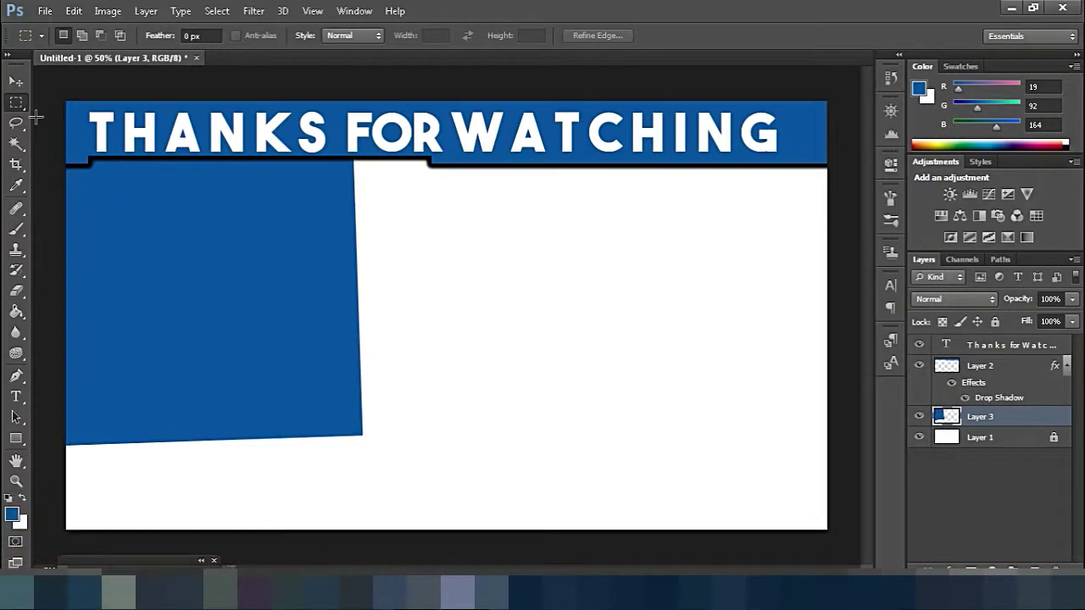
- Enlarge the blue rectangle on Layer 3 to about 131.6%, rotate it -15° and reduce it slightly from its lower-right corner
left_click(15, 81)
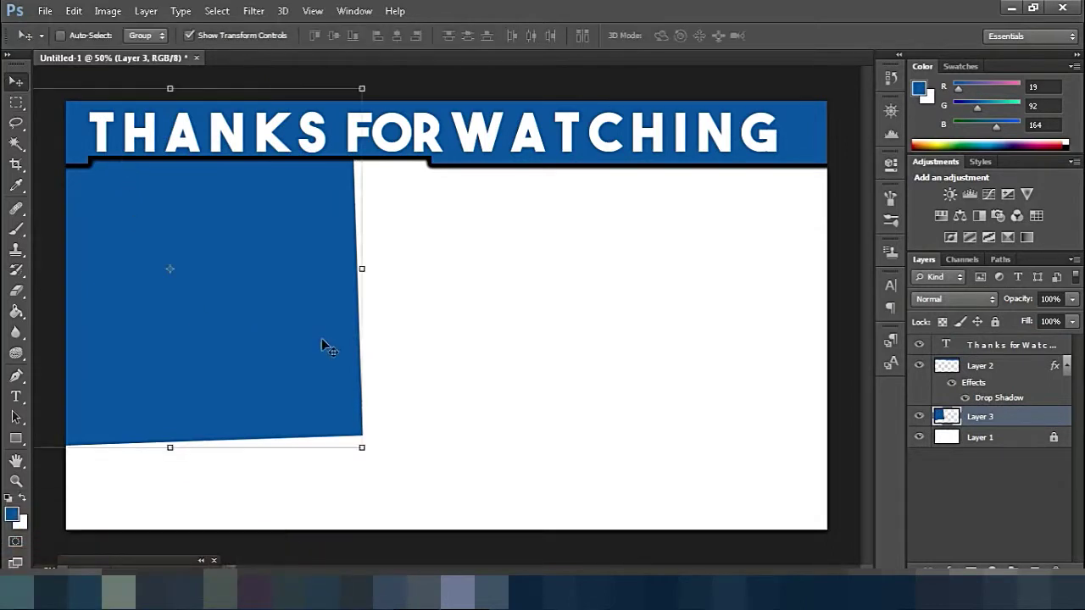
left_click_drag(362, 448, 495, 539)
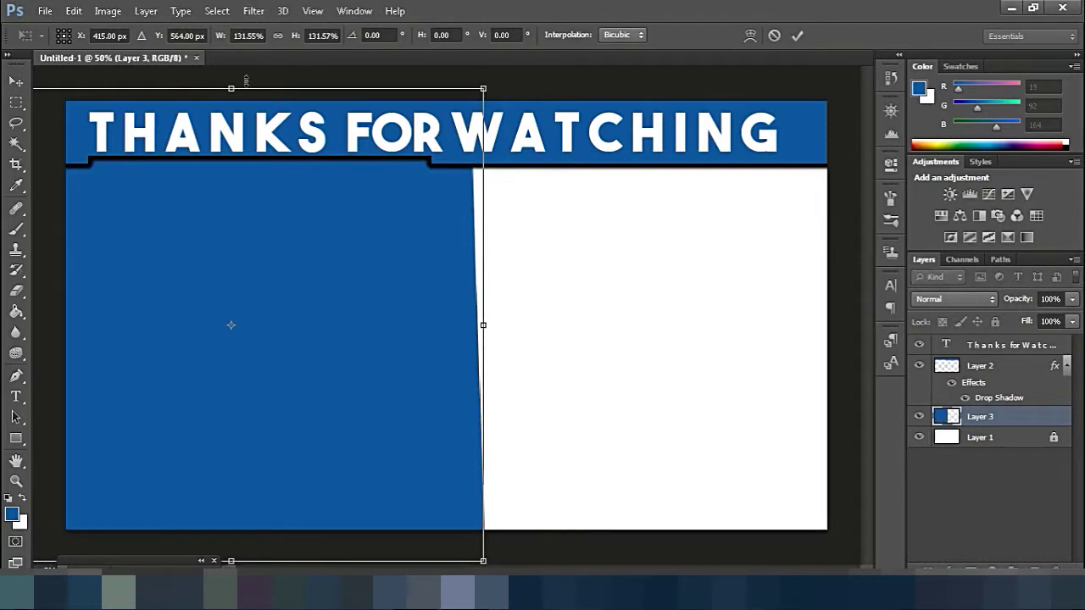
left_click_drag(236, 80, 201, 58)
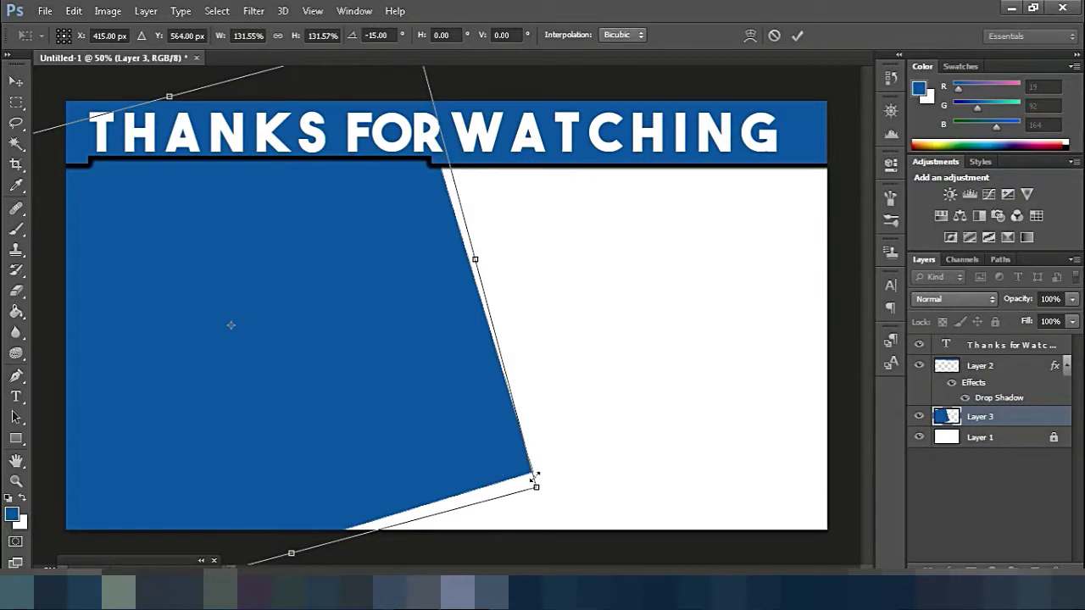
left_click_drag(521, 469, 514, 465)
key("Return")
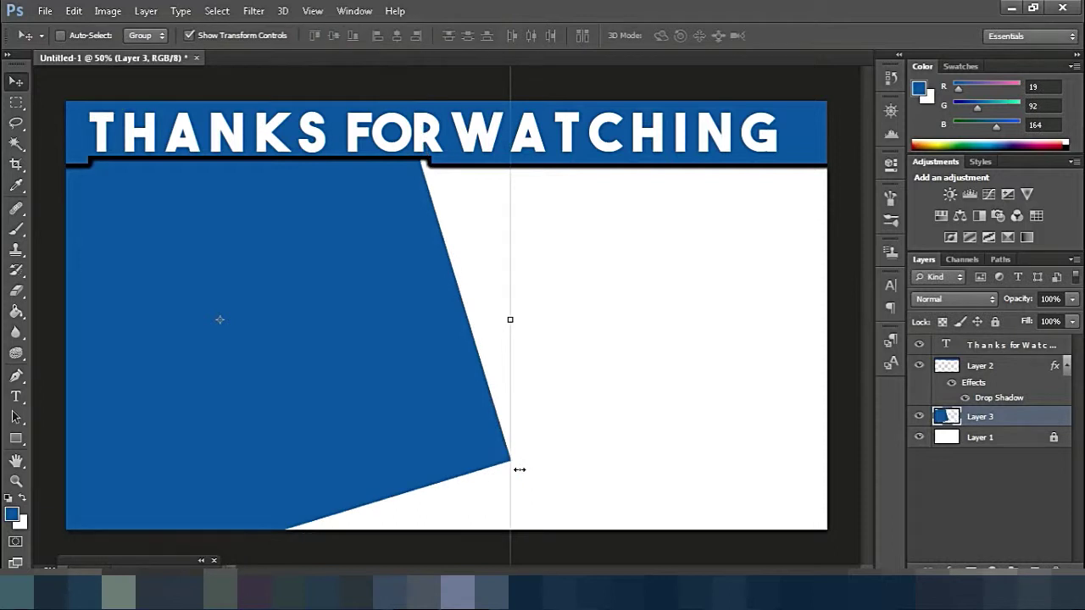
- Add the white text CURRENT VIDEO in The Bold Font at 45.69 pt on the blue shape below the banner
left_click(16, 397)
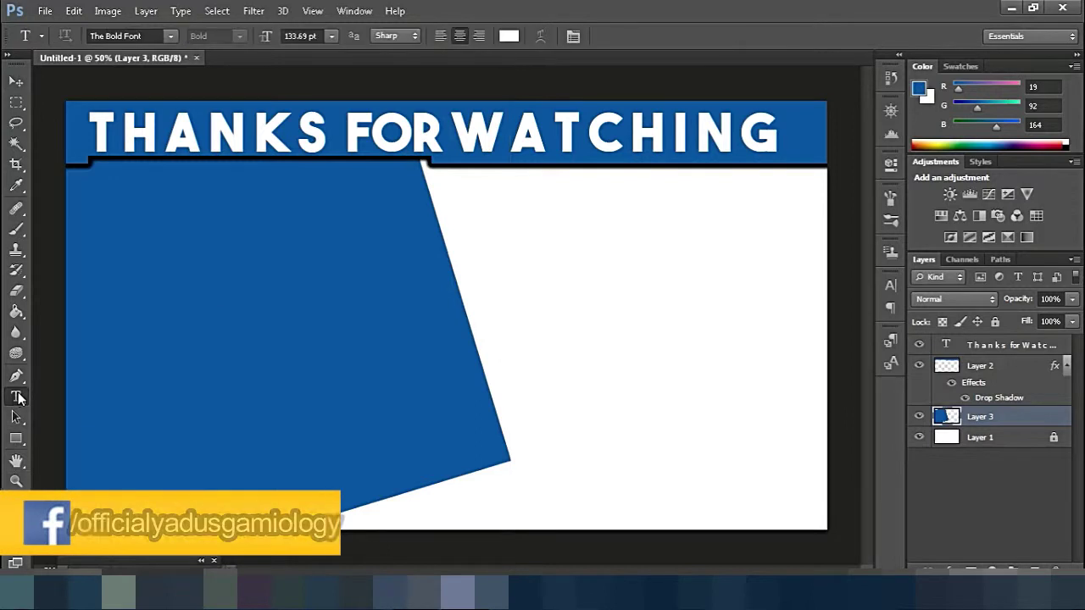
left_click(124, 202)
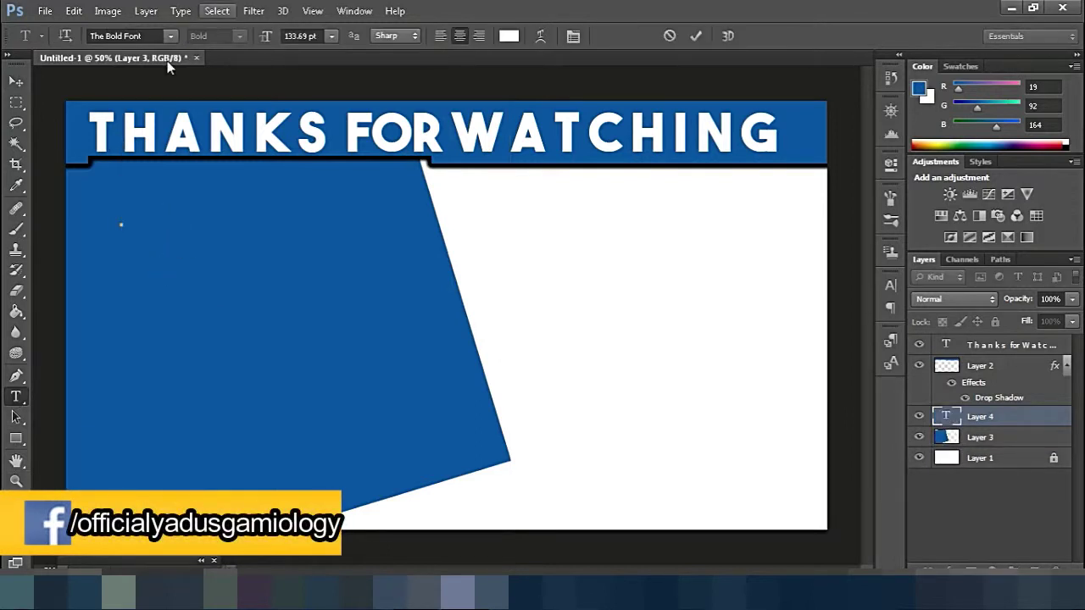
left_click_drag(265, 43, 191, 38)
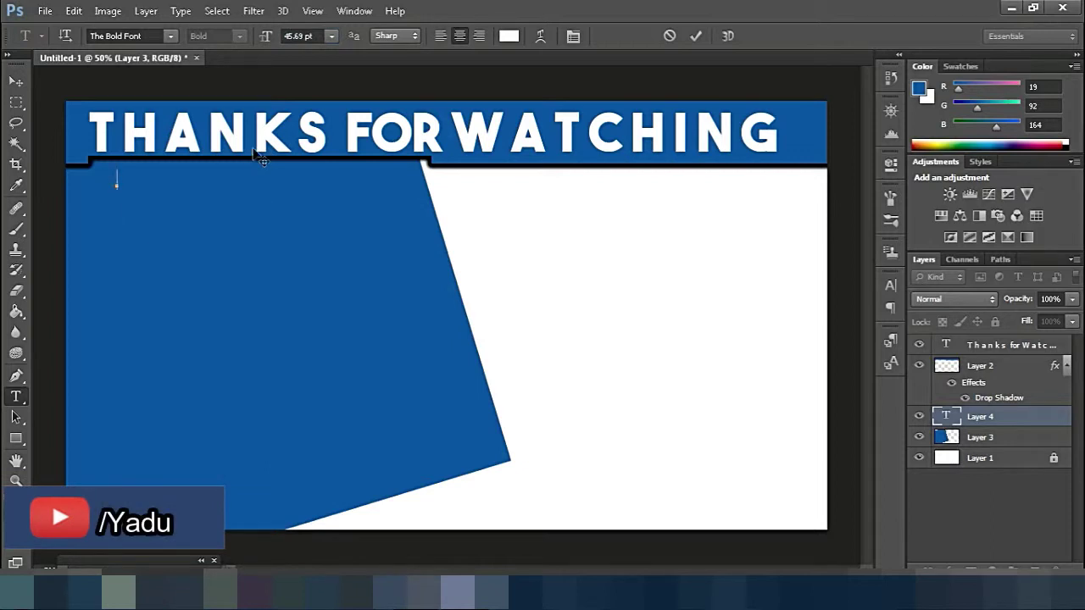
type("CURRE")
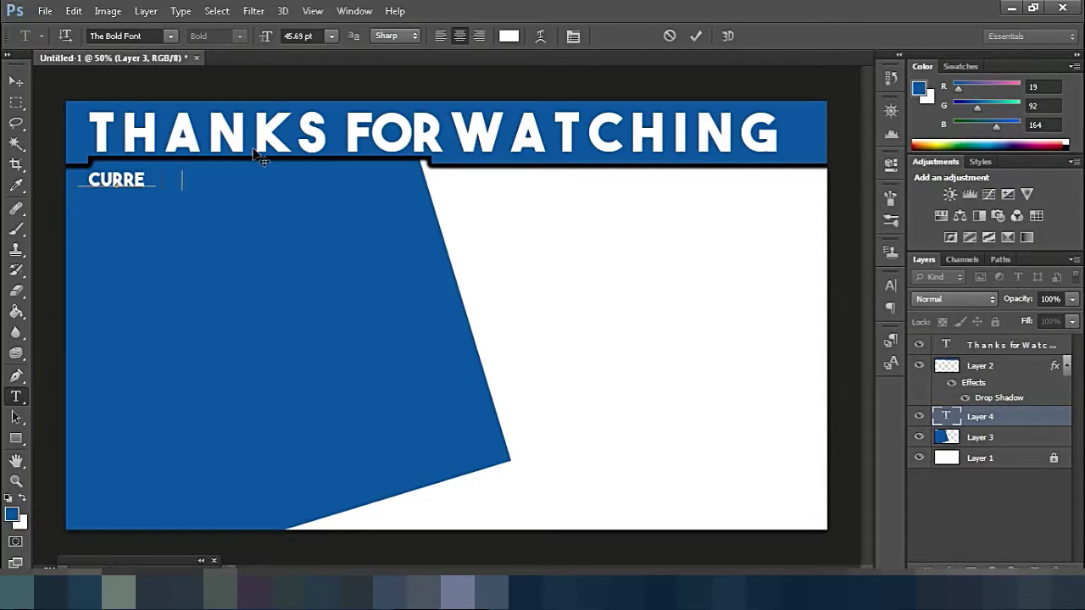
type(" NT VIDEO")
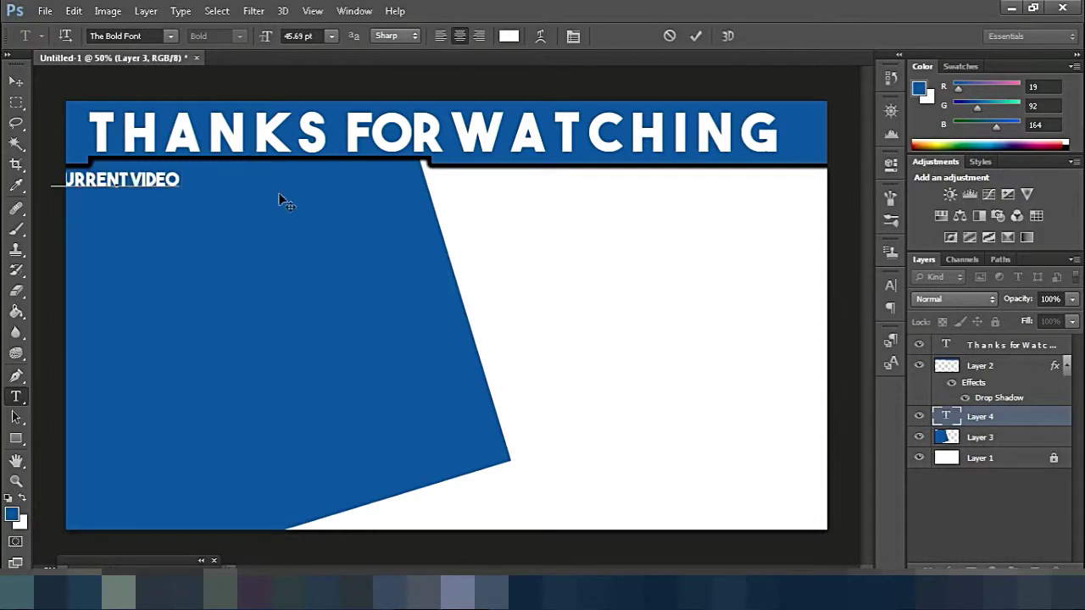
- Position the CURRENT VIDEO text just below the THANKS part of the banner and commit it
left_click_drag(283, 201, 336, 195)
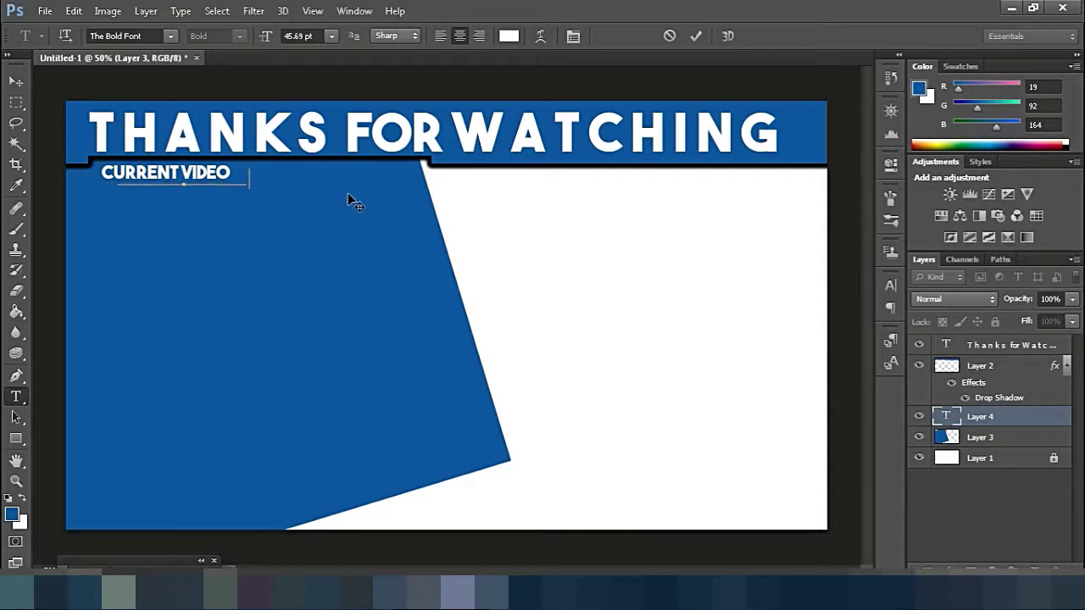
left_click_drag(348, 190, 355, 190)
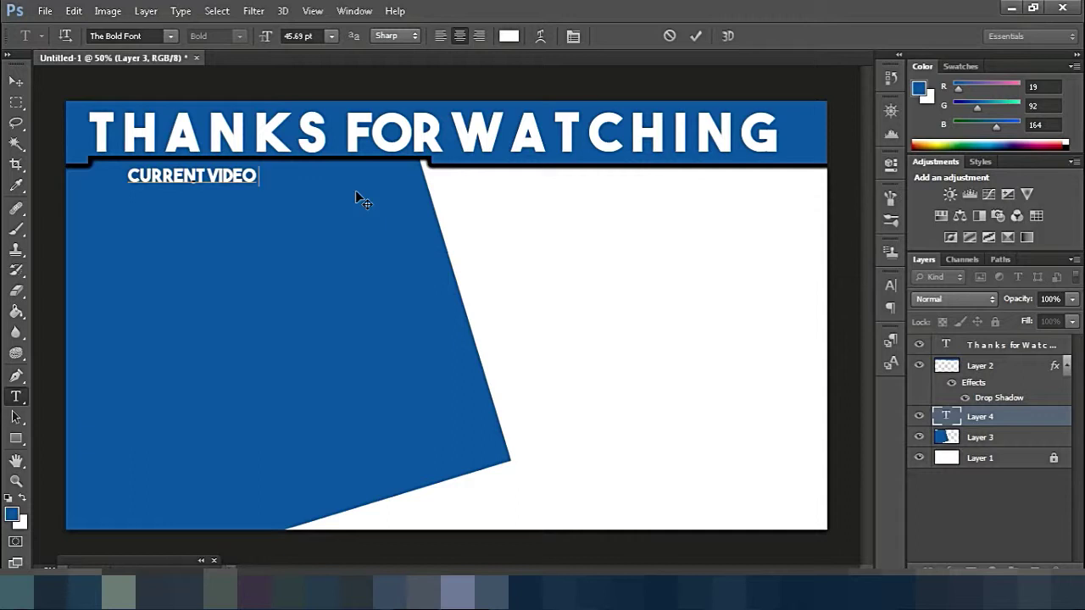
right_click(17, 393)
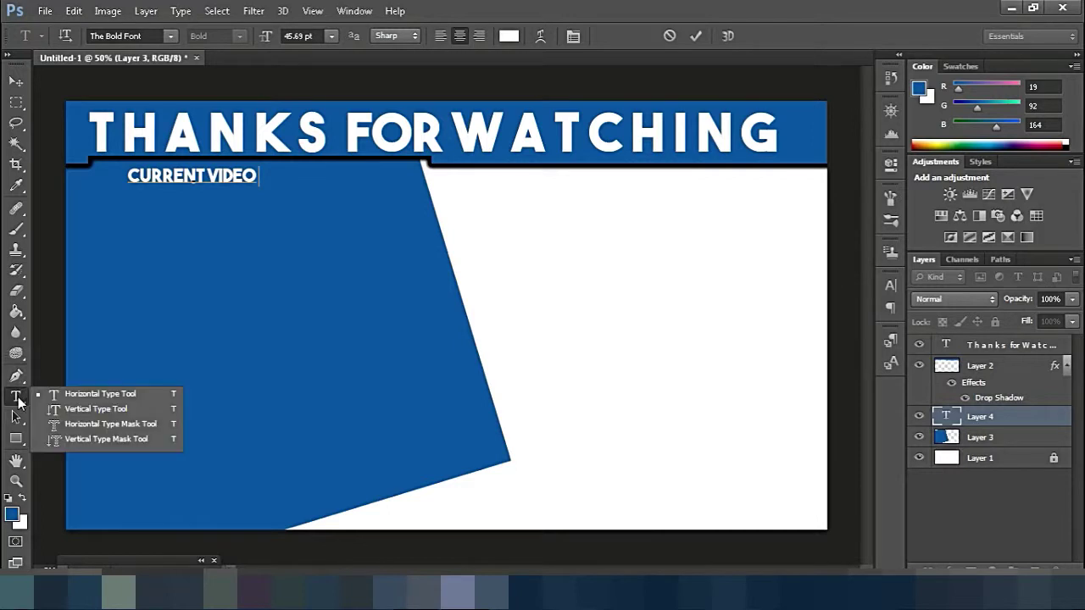
left_click(36, 388)
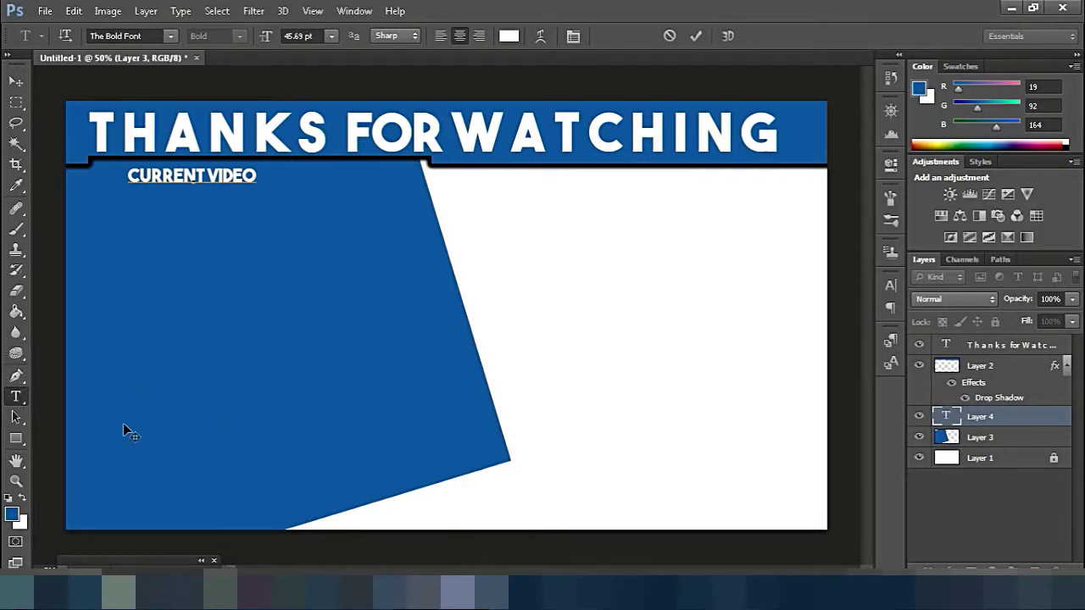
left_click(983, 416)
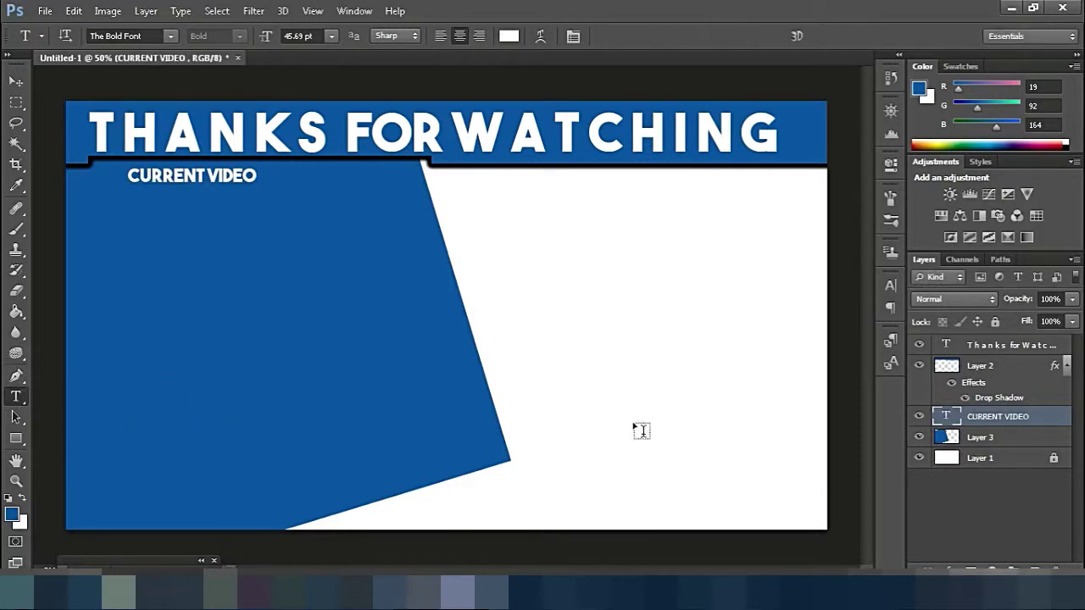
- Add the left-aligned text Facebook/yourname in Trebuchet MS Bold at 45.69 pt and place it in the lower part of the blue shape
left_click(84, 395)
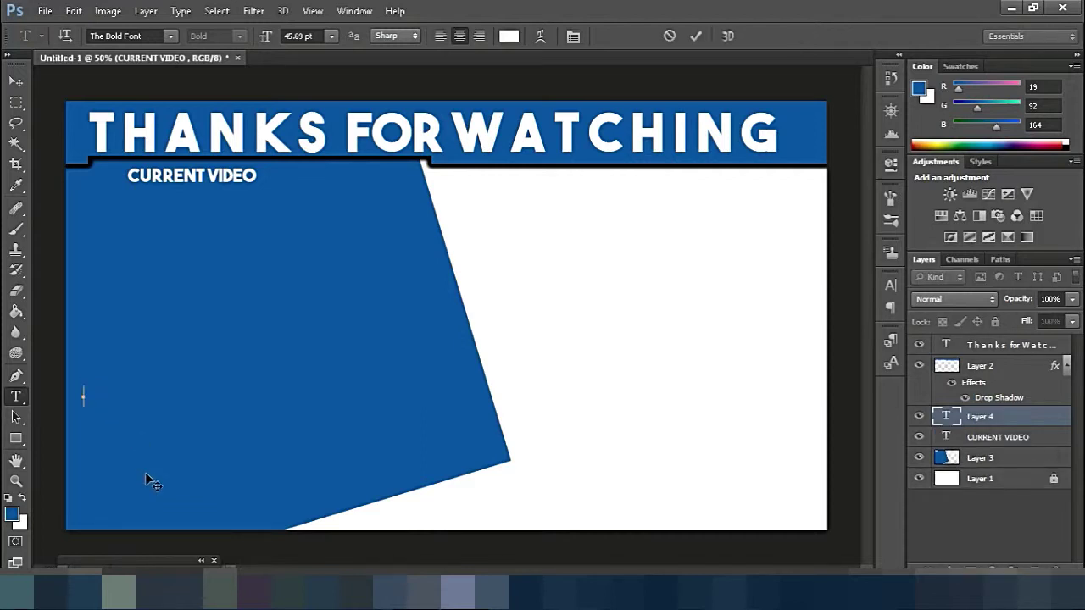
left_click(165, 36)
left_click(195, 139)
type("E")
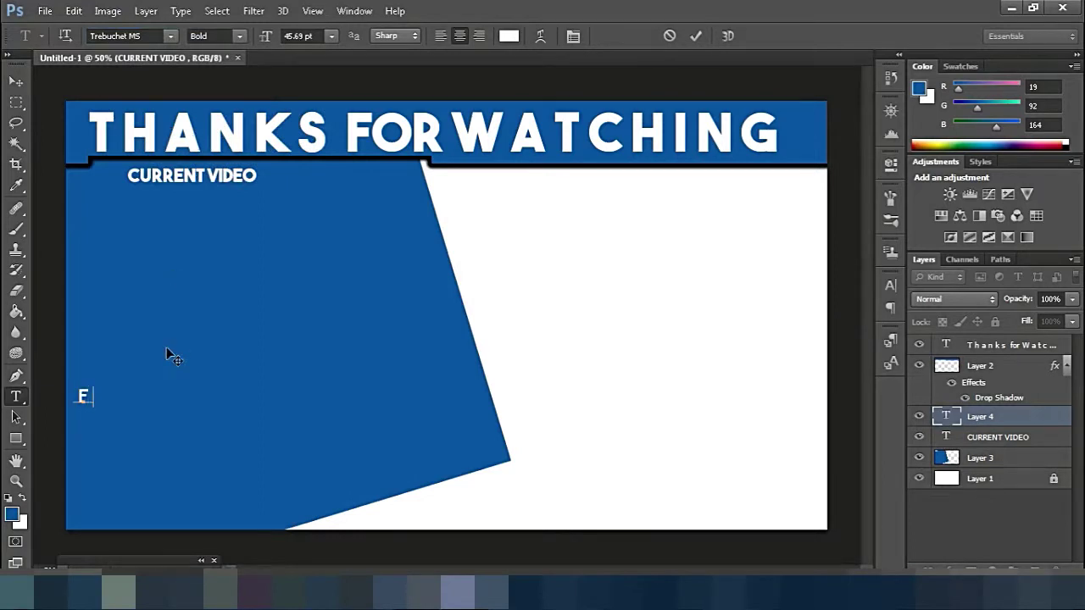
type("acebook")
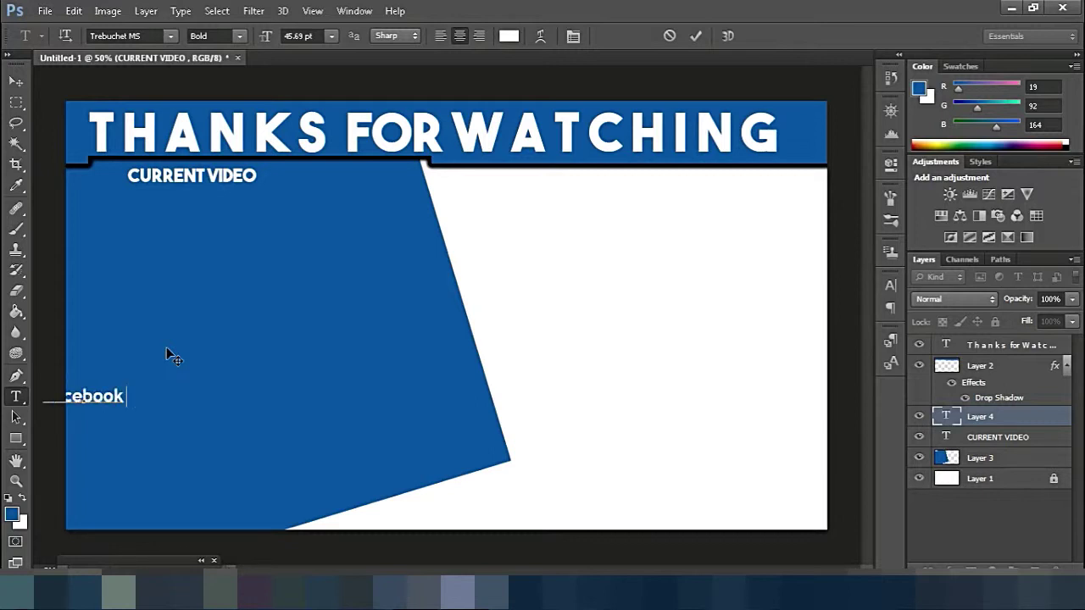
type("/yourna")
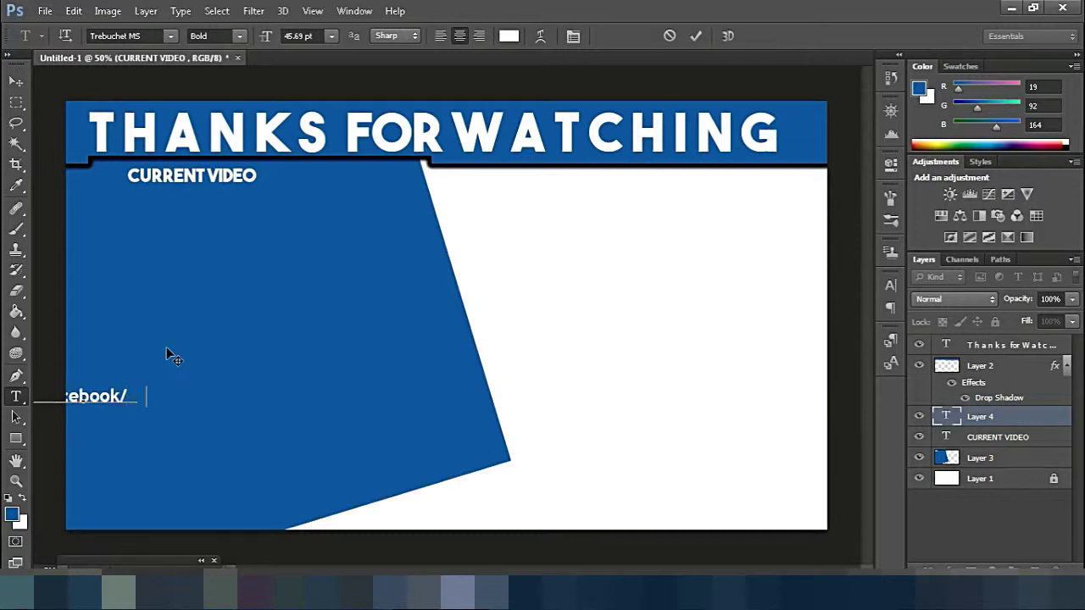
type("me")
left_click_drag(166, 347, 250, 346)
left_click(438, 36)
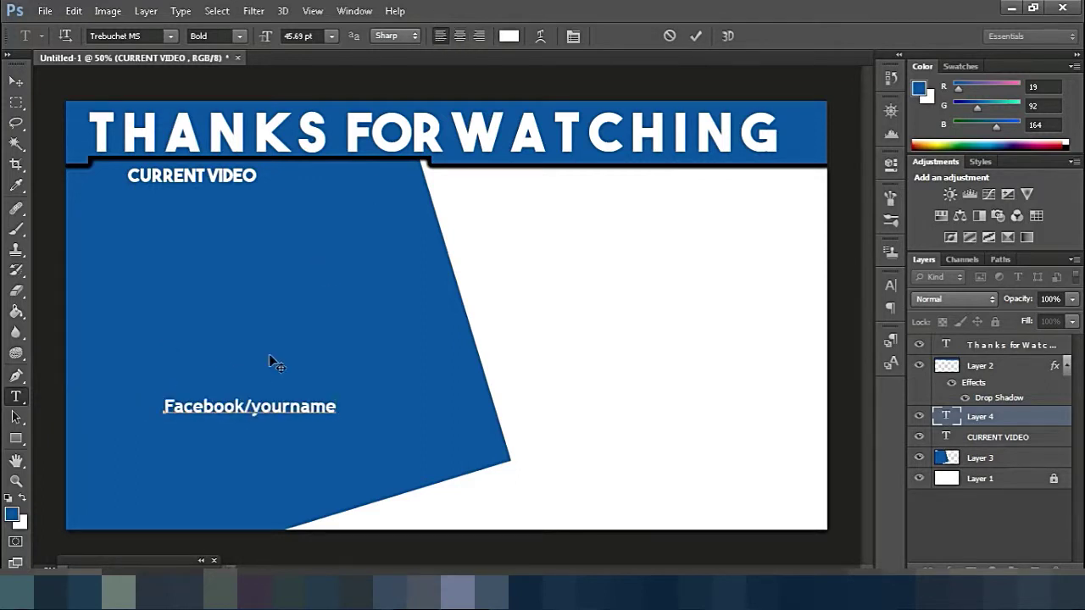